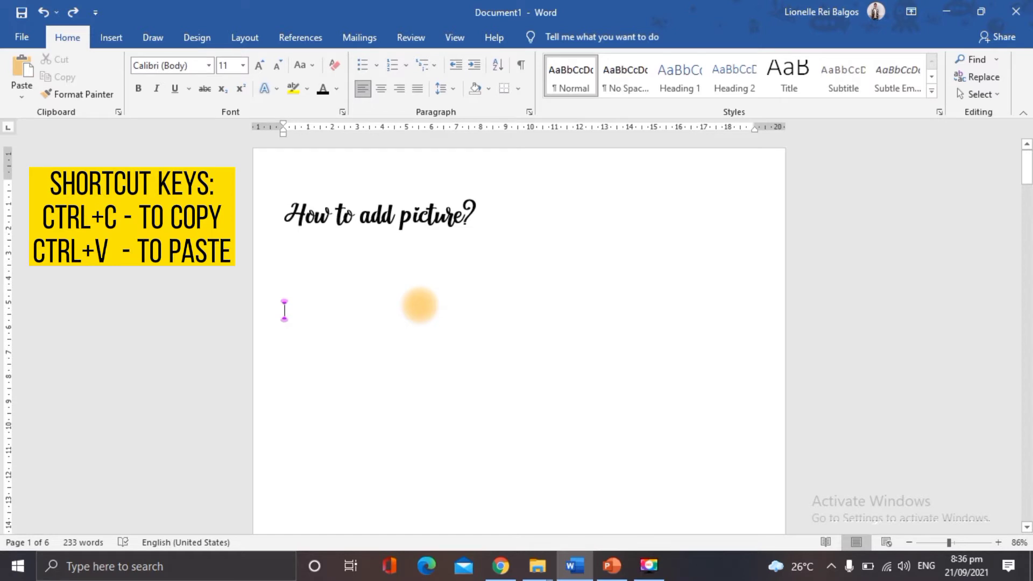
Paste the copied picture below the "How to add picture?" heading, keeping source formatting, and delete it again
right_click(420, 305)
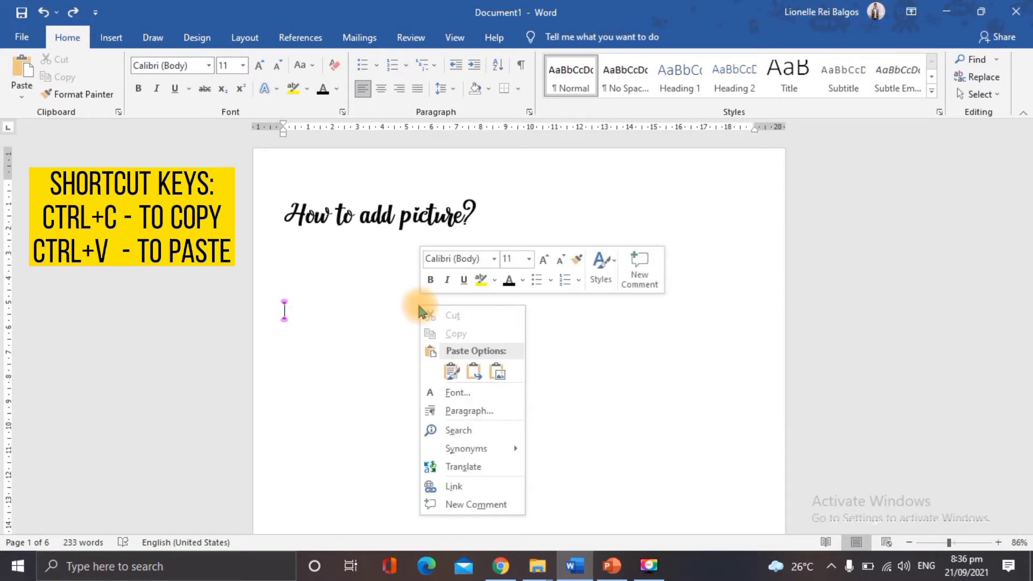
left_click(455, 373)
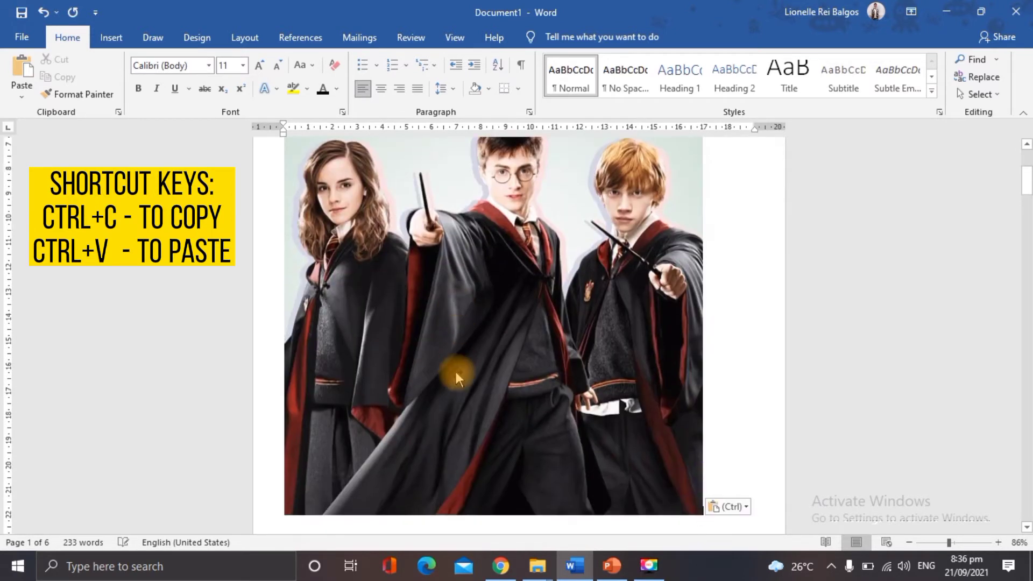
left_click_drag(1028, 195, 1029, 178)
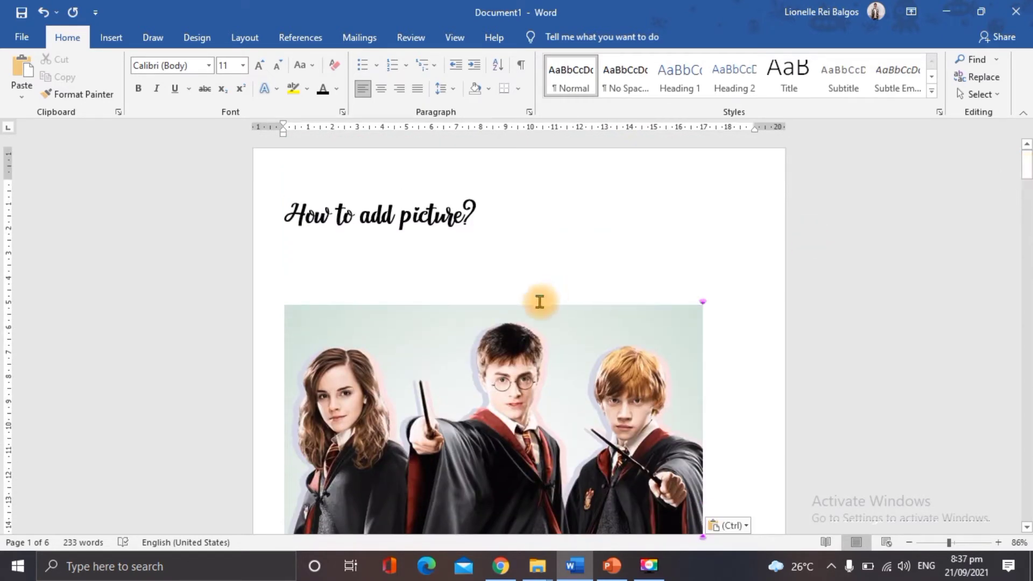
left_click(521, 338)
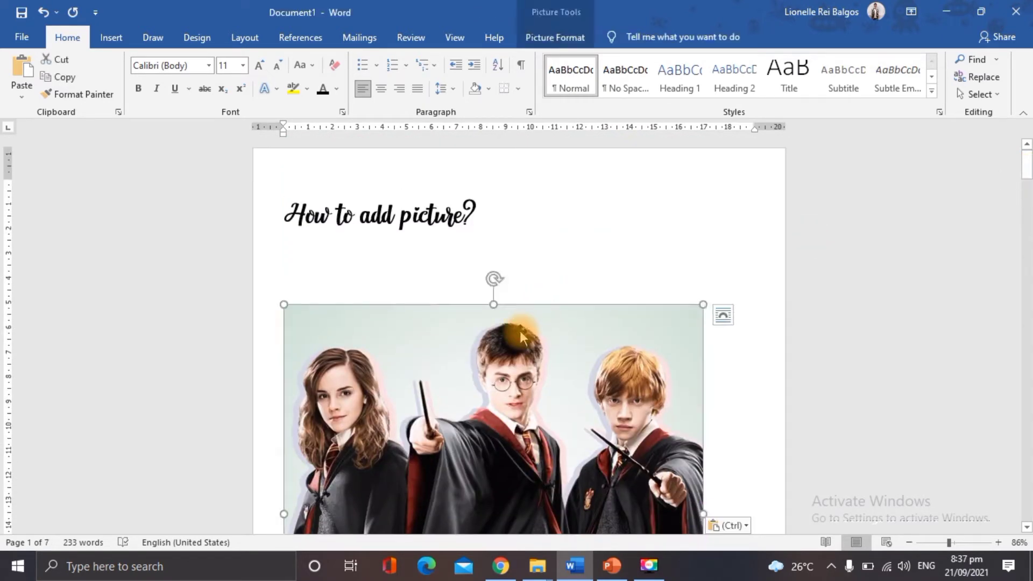
key("Delete")
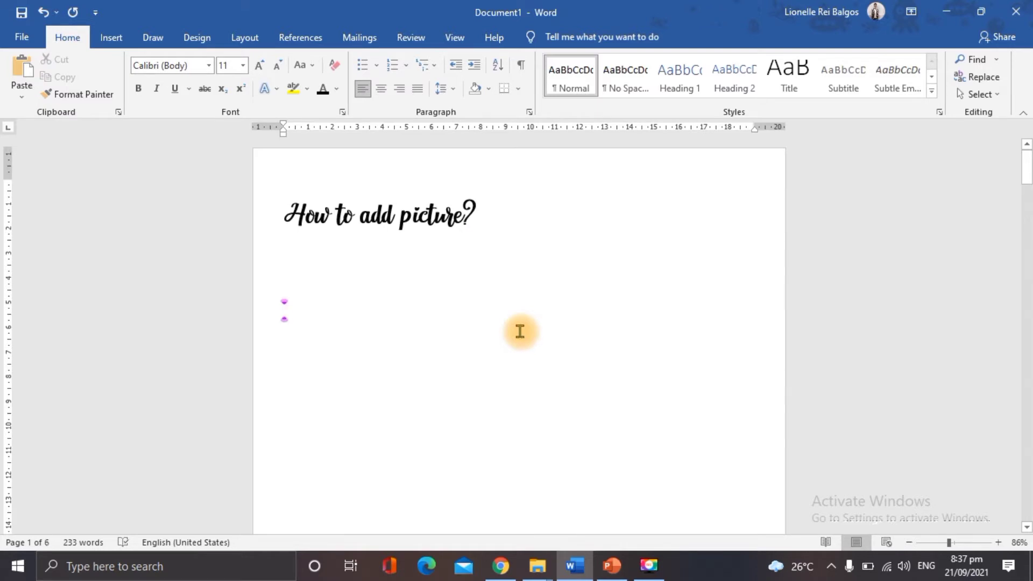
Copy k.png from the Pictures folder in File Explorer and paste it below the "How to add picture?" heading in Word
mouse_move(538, 572)
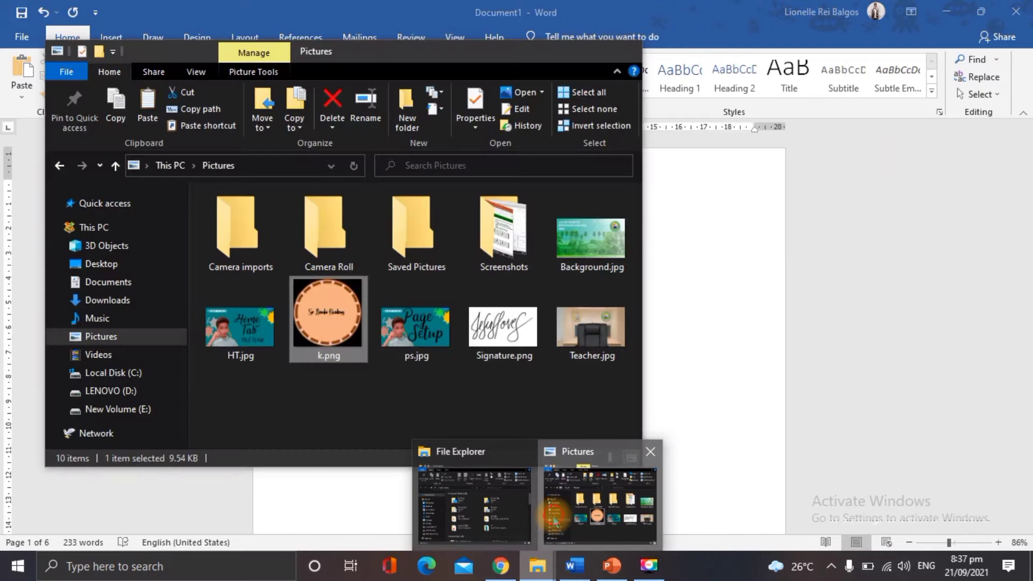
left_click(556, 521)
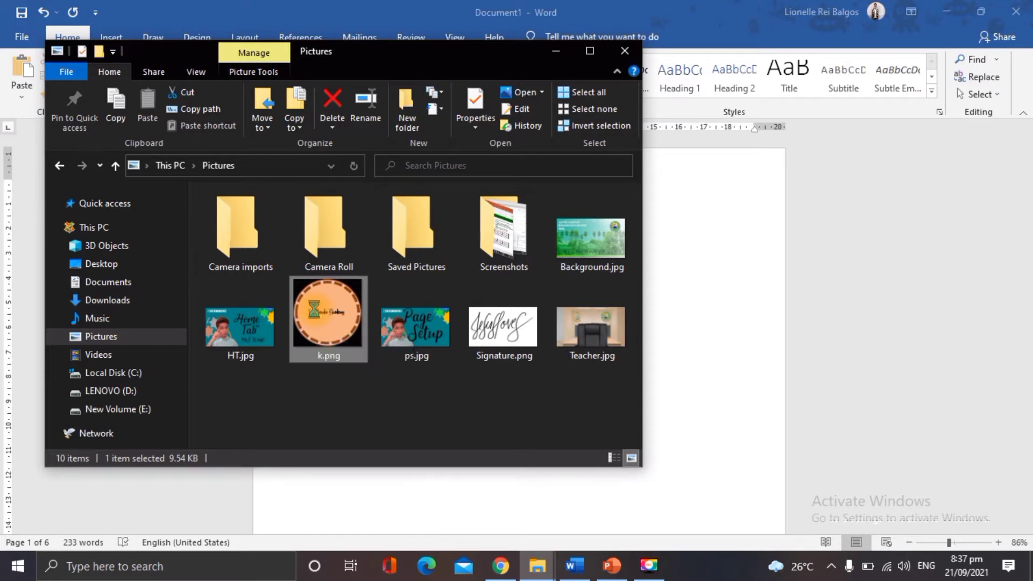
right_click(316, 315)
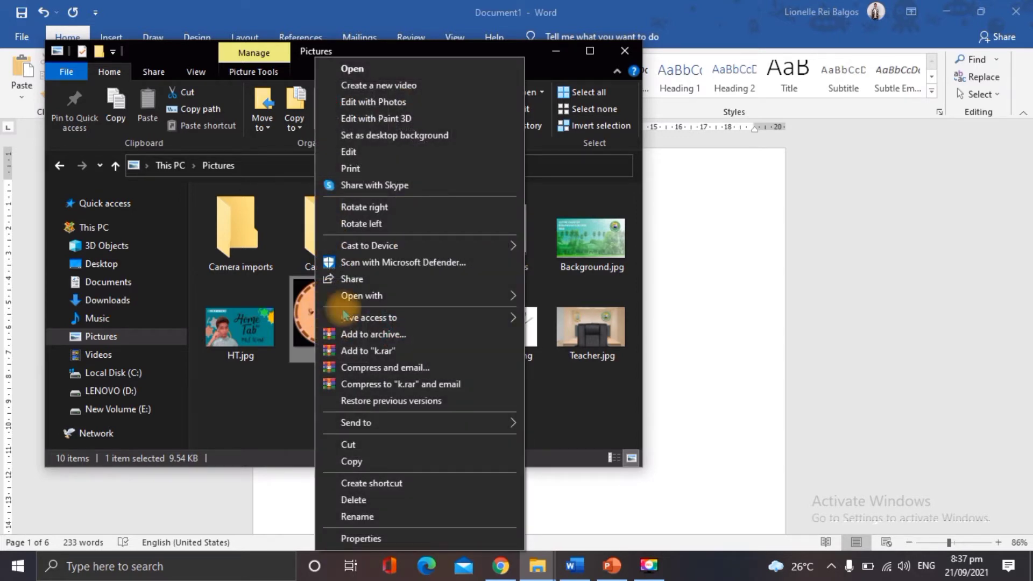
left_click(351, 461)
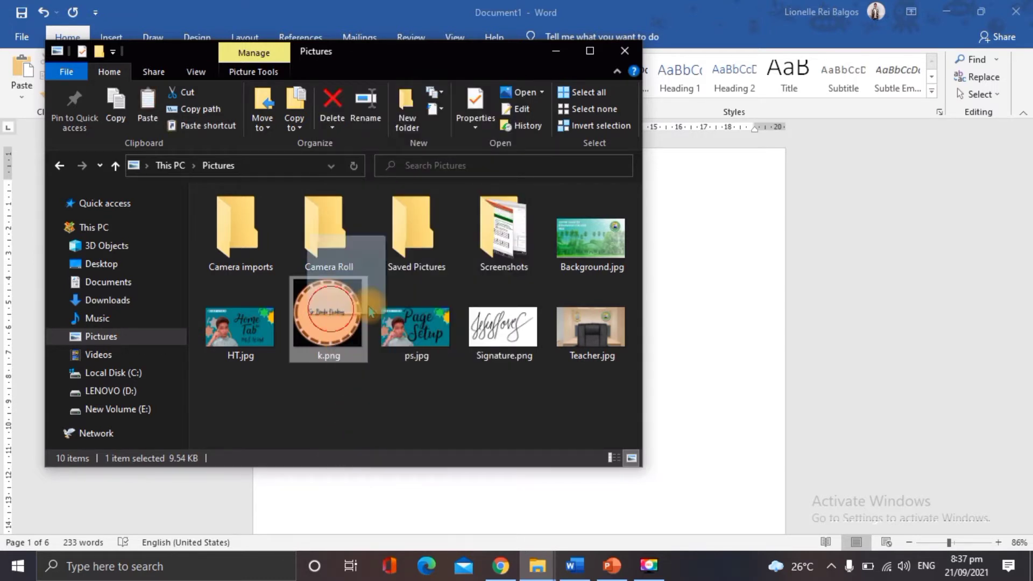
left_click(713, 338)
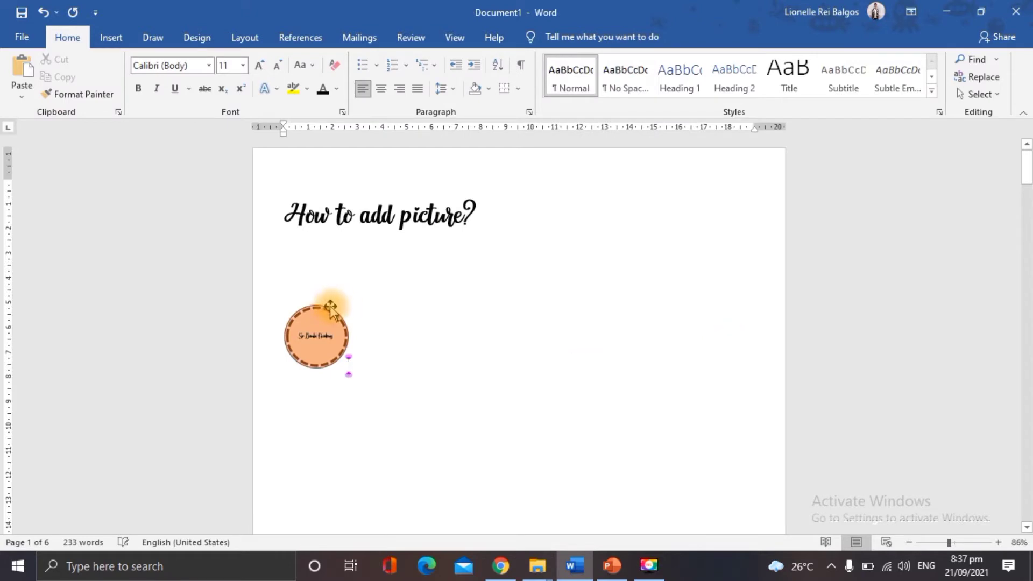
left_click(319, 335)
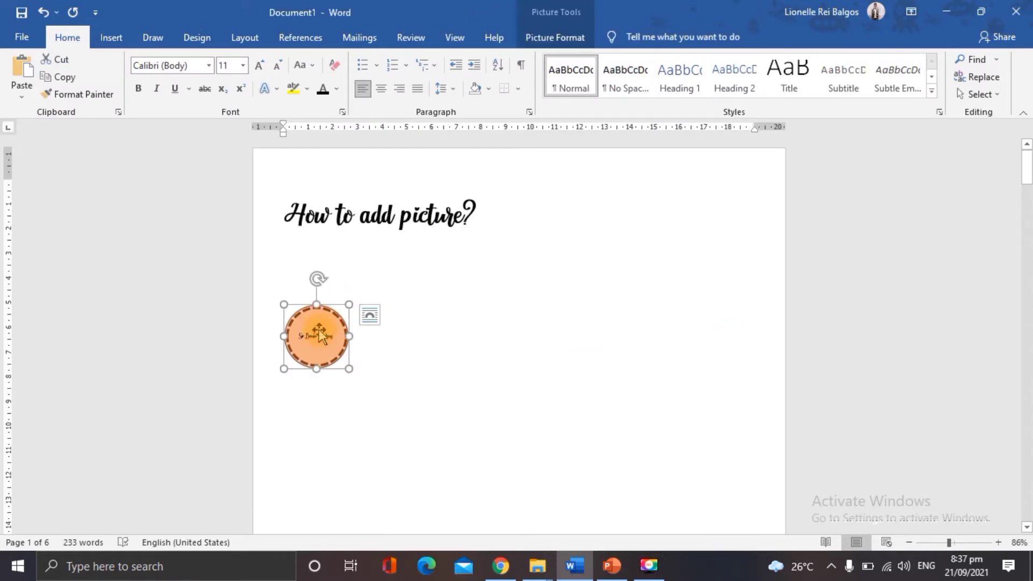
left_click(843, 409)
Enlarge the picture under the "How to resize a picture?" heading proportionally from its corner
left_click(1031, 174)
left_click_drag(1031, 174, 1029, 236)
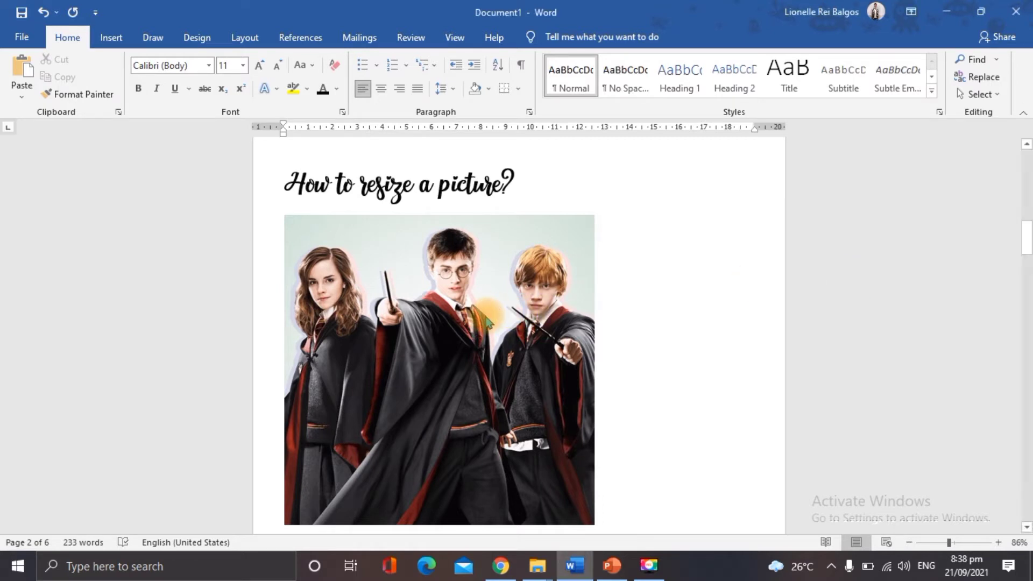
left_click(485, 318)
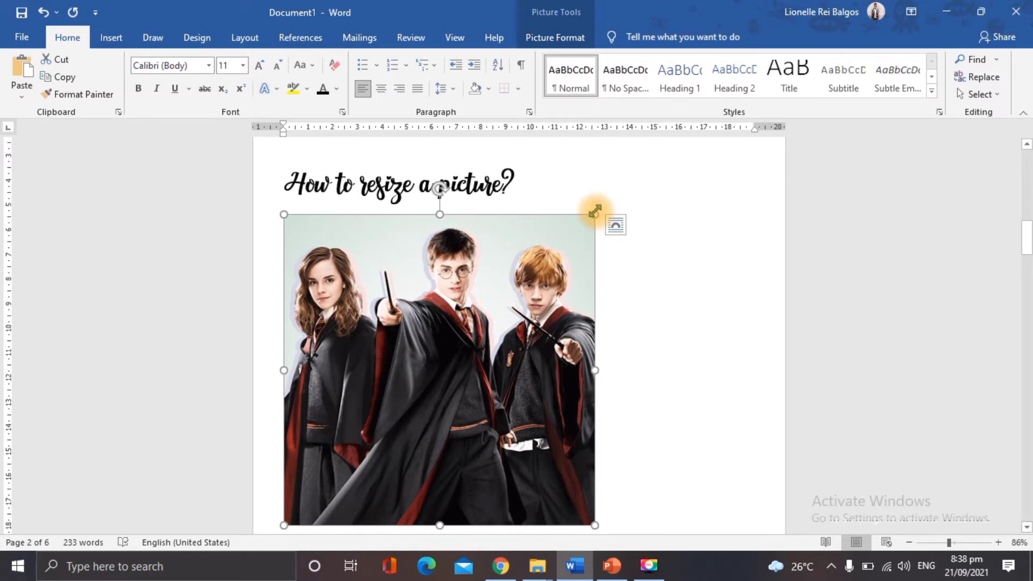
left_click_drag(595, 211, 666, 285)
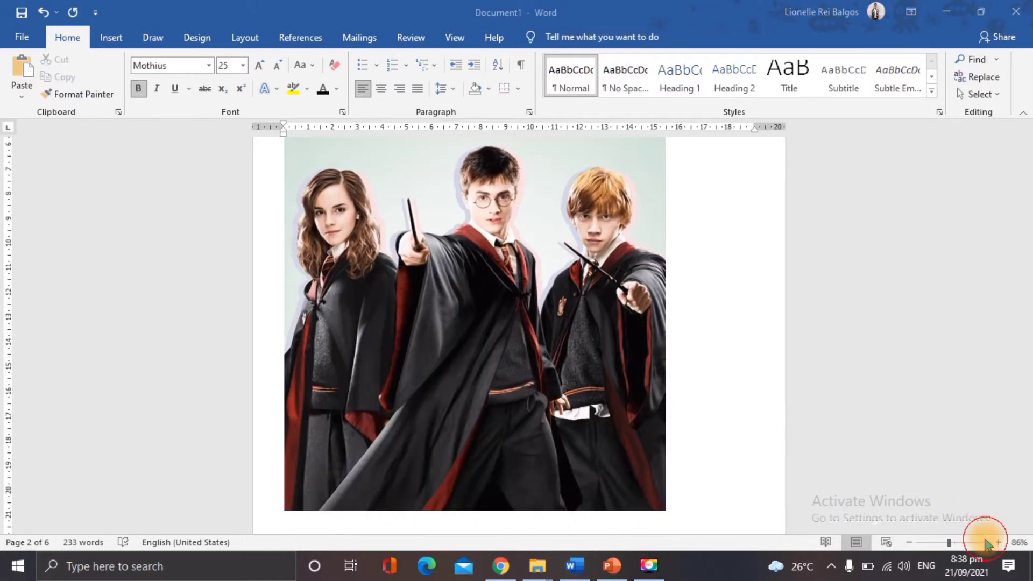
Crop the picture under "How to crop a picture?", removing its lower third and thin strips along its upper and left edges
left_click_drag(1027, 230, 1028, 285)
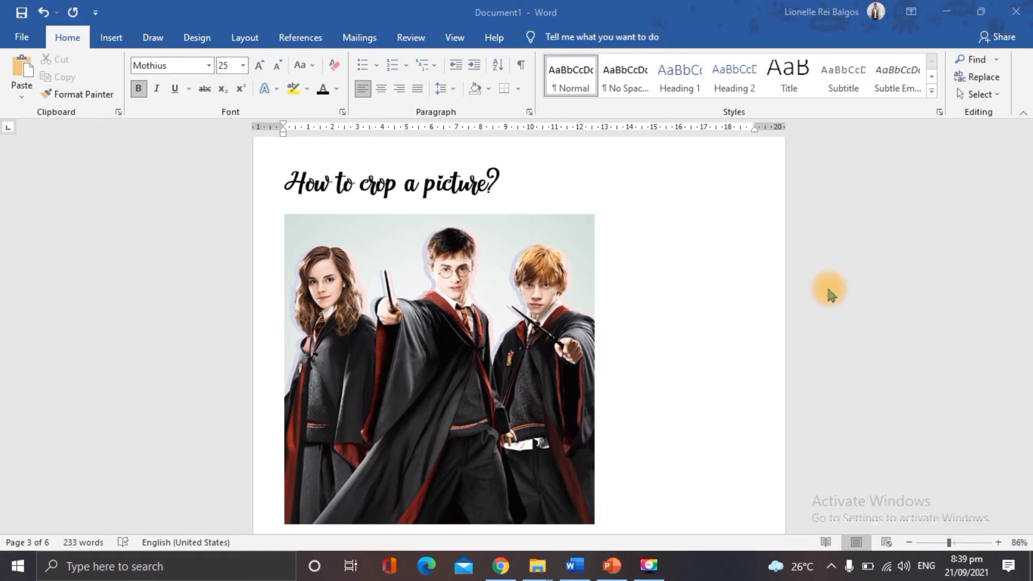
left_click(492, 292)
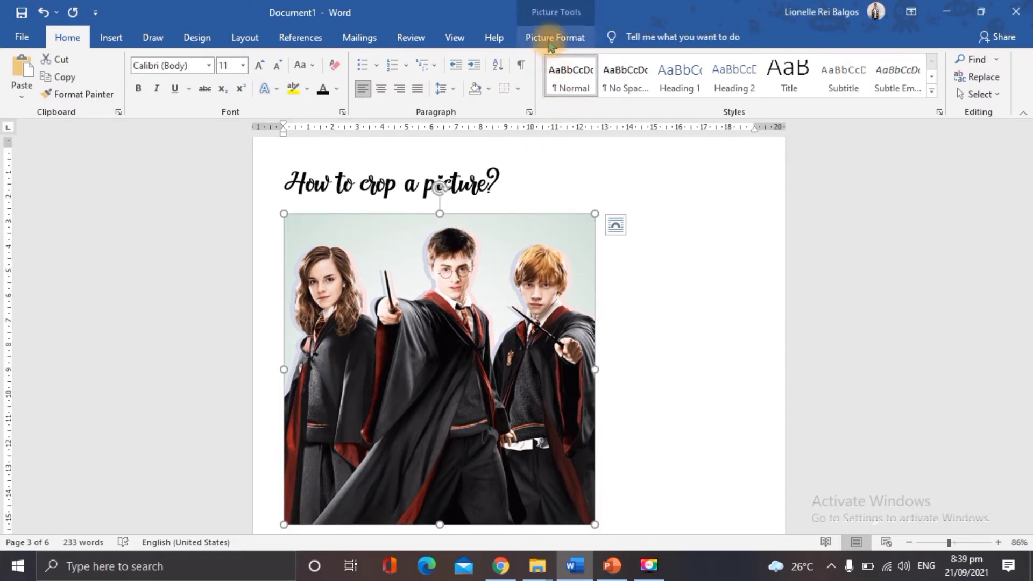
left_click(554, 38)
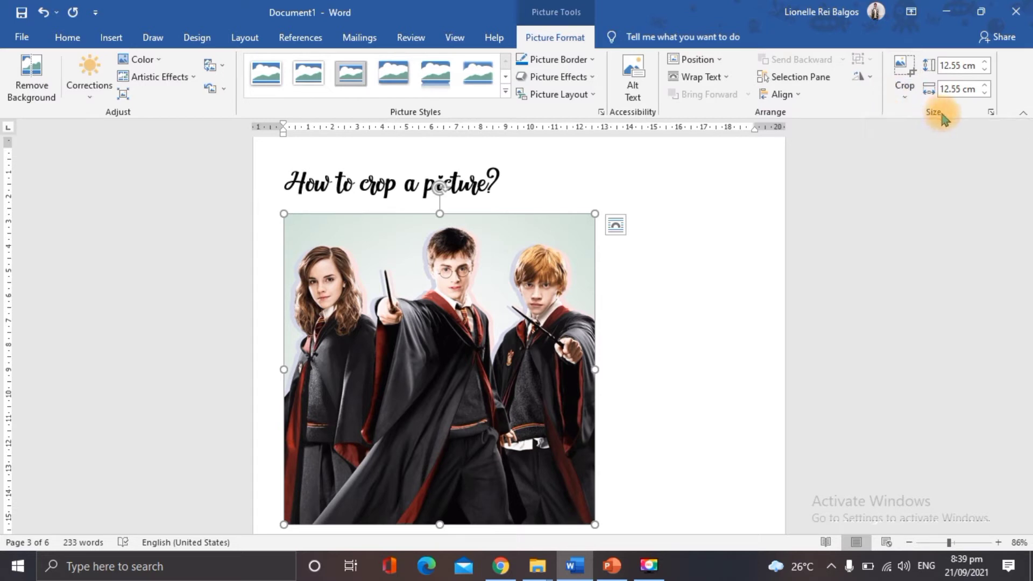
left_click(904, 90)
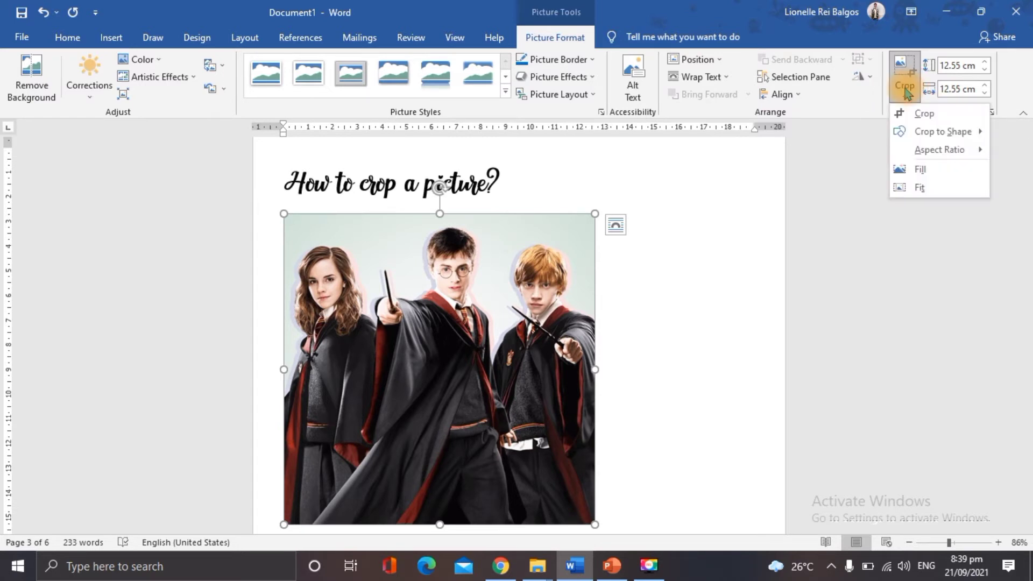
left_click(905, 64)
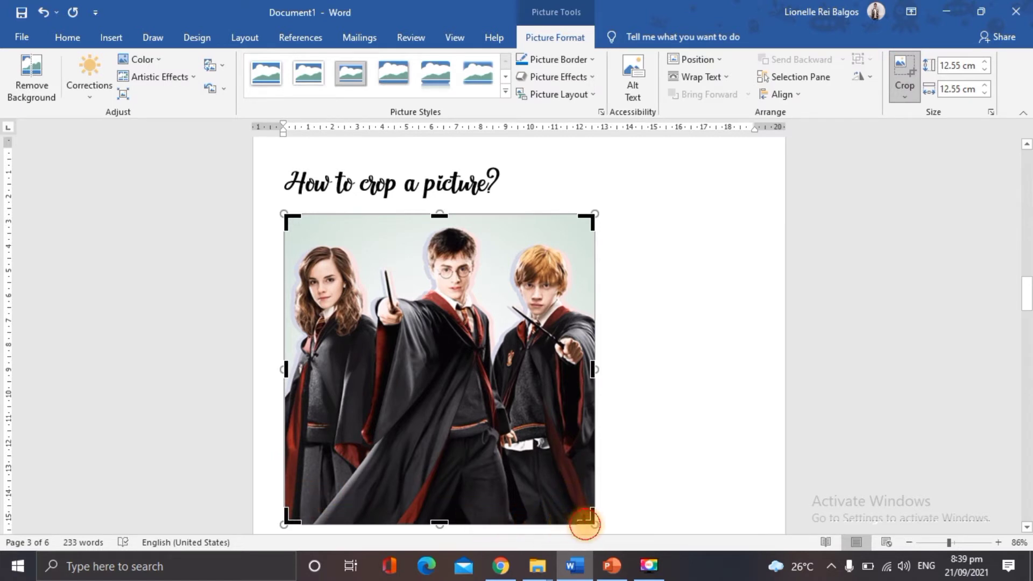
left_click_drag(584, 521, 593, 413)
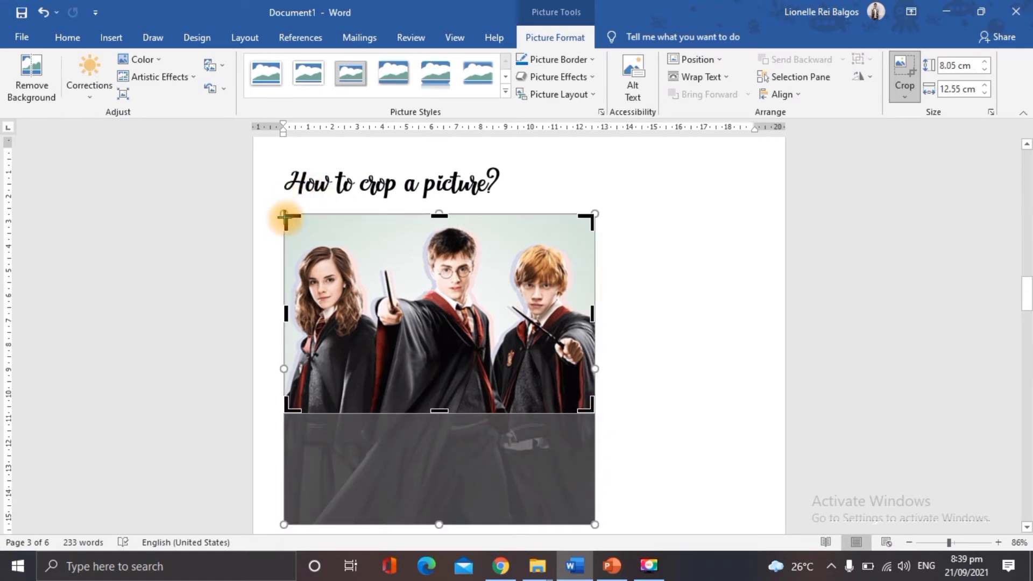
mouse_move(286, 217)
left_mouse_down()
mouse_move(284, 228)
mouse_move(293, 227)
left_mouse_up()
left_click(737, 291)
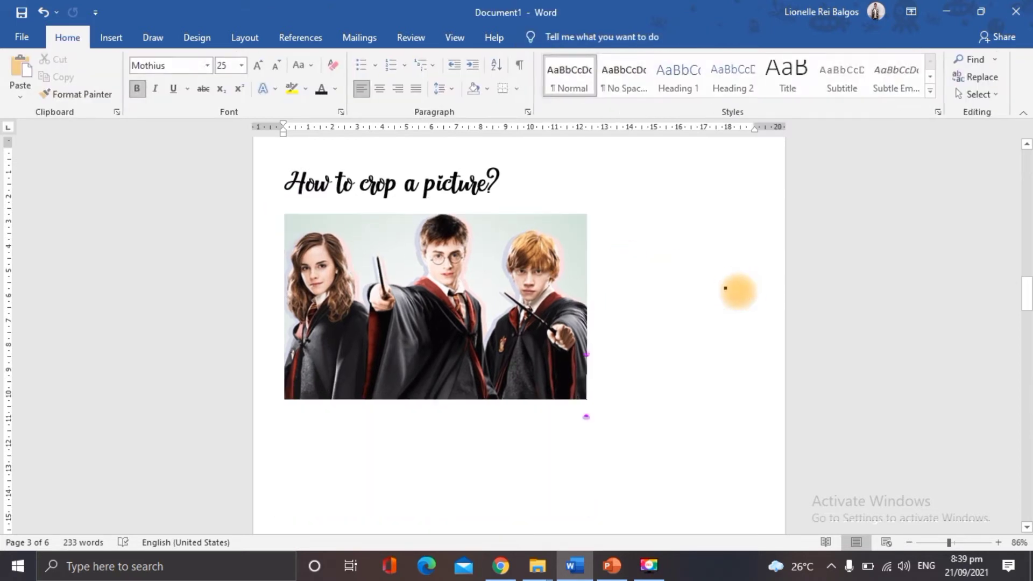
left_click(453, 338)
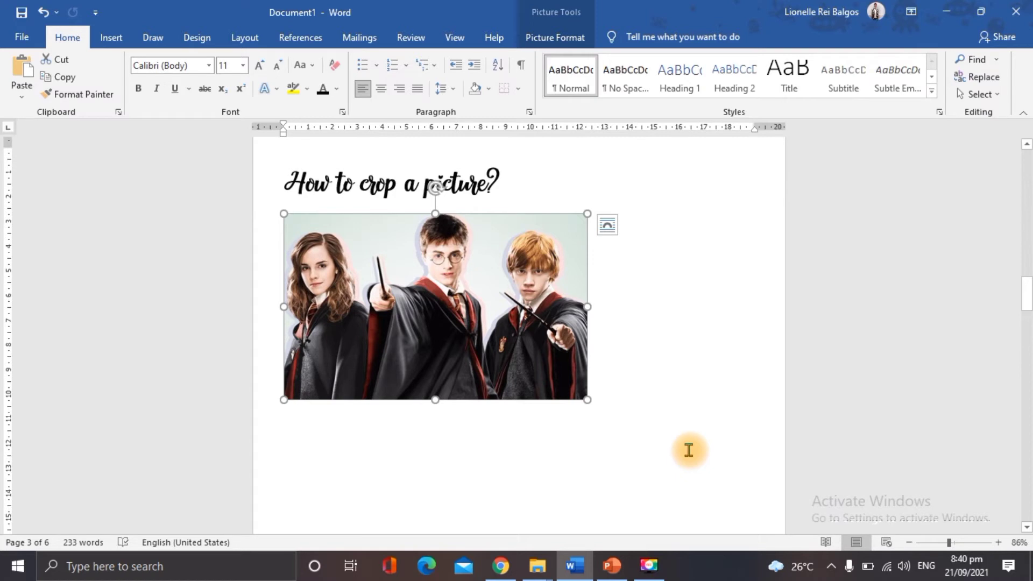
left_click(689, 450)
Set the text wrapping of the picture under "How to arrange a picture?" to Through and shift it slightly to align with the page margin
left_click_drag(1027, 296, 1028, 351)
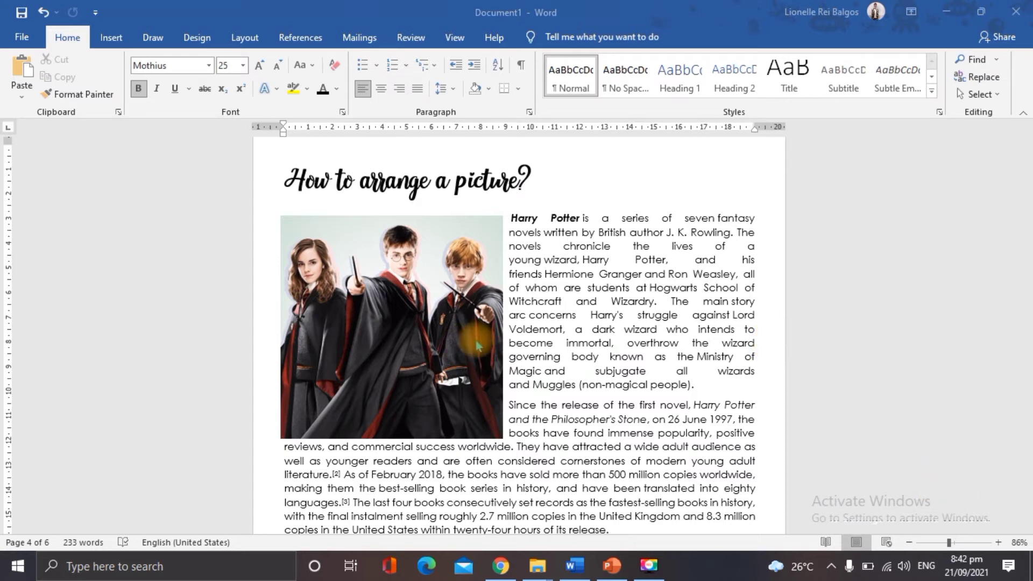
left_click(383, 295)
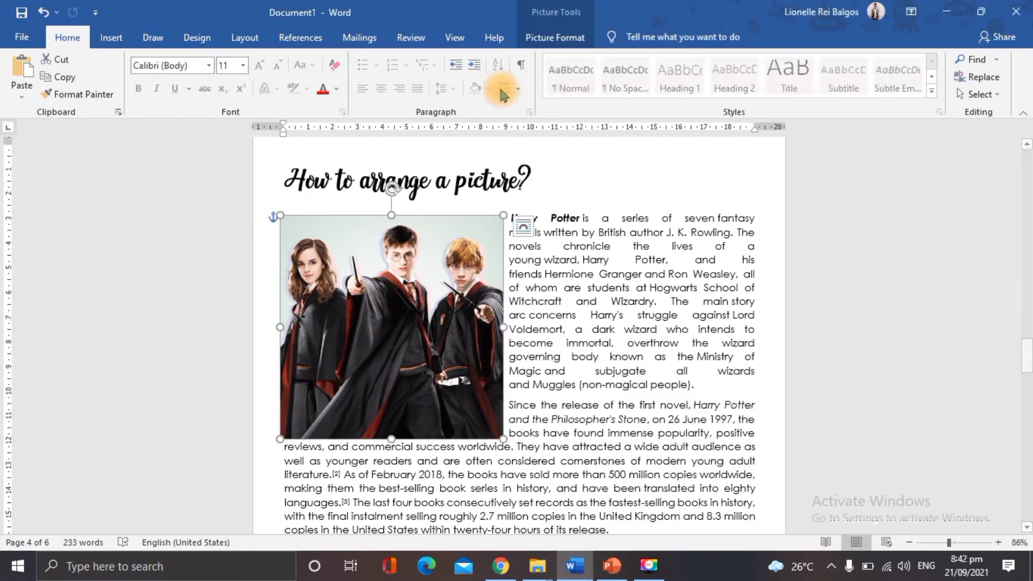
left_click(546, 46)
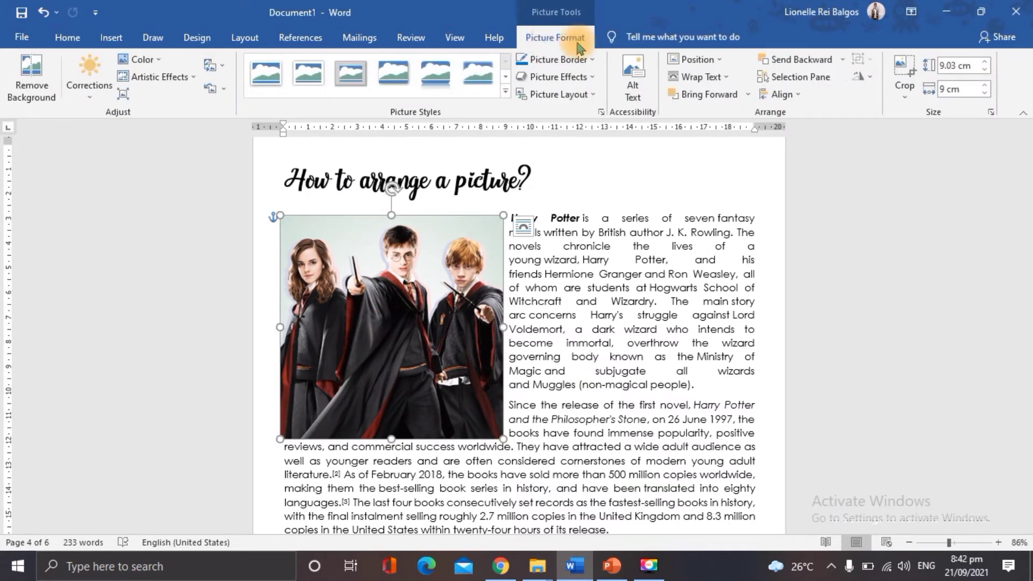
left_click(720, 78)
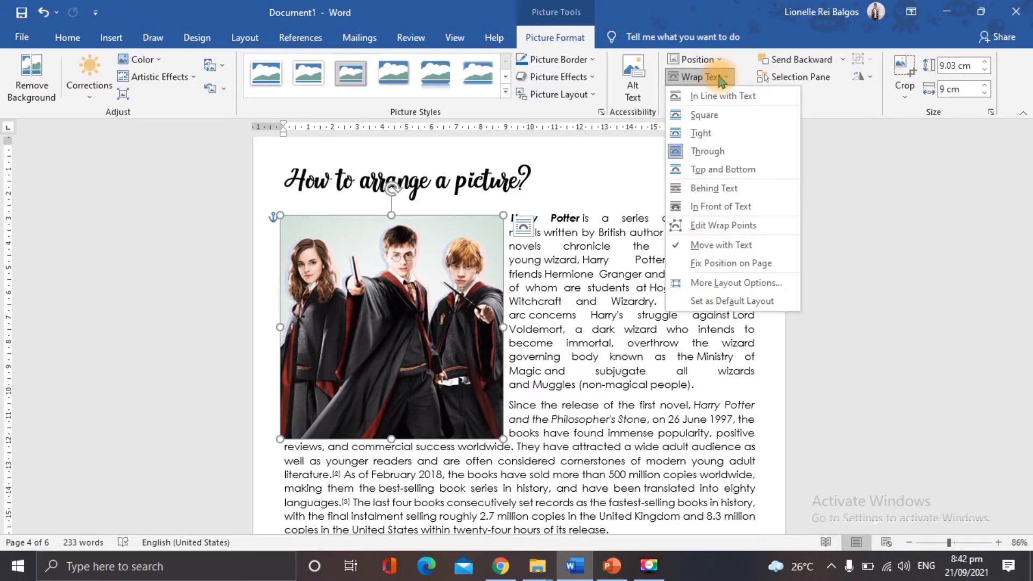
left_click(702, 151)
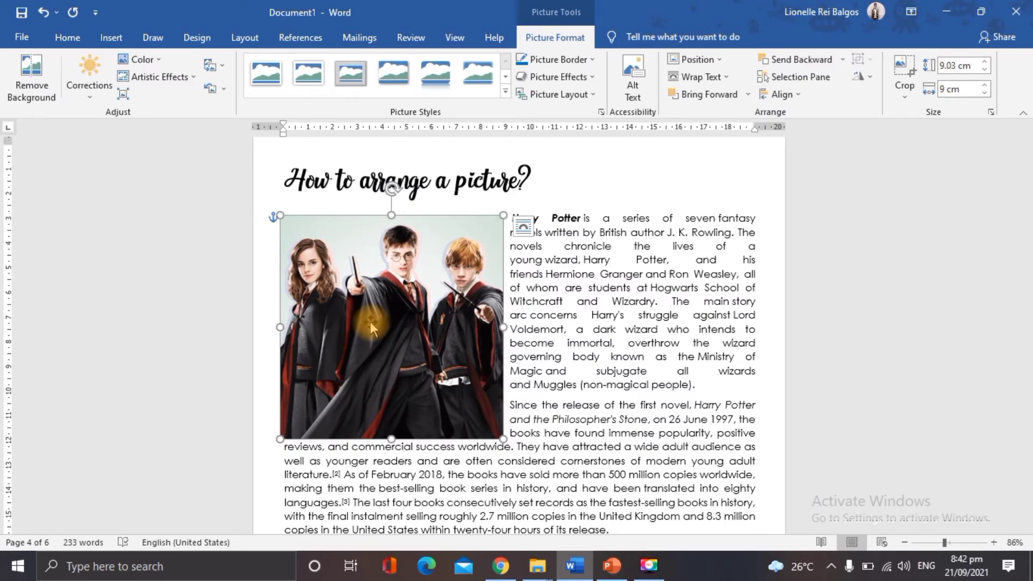
mouse_move(370, 322)
left_mouse_down()
mouse_move(630, 321)
mouse_move(371, 311)
mouse_move(370, 321)
left_mouse_up()
Place the picture behind the Harry Potter text and stretch its width to about 9.58 cm
left_click(728, 80)
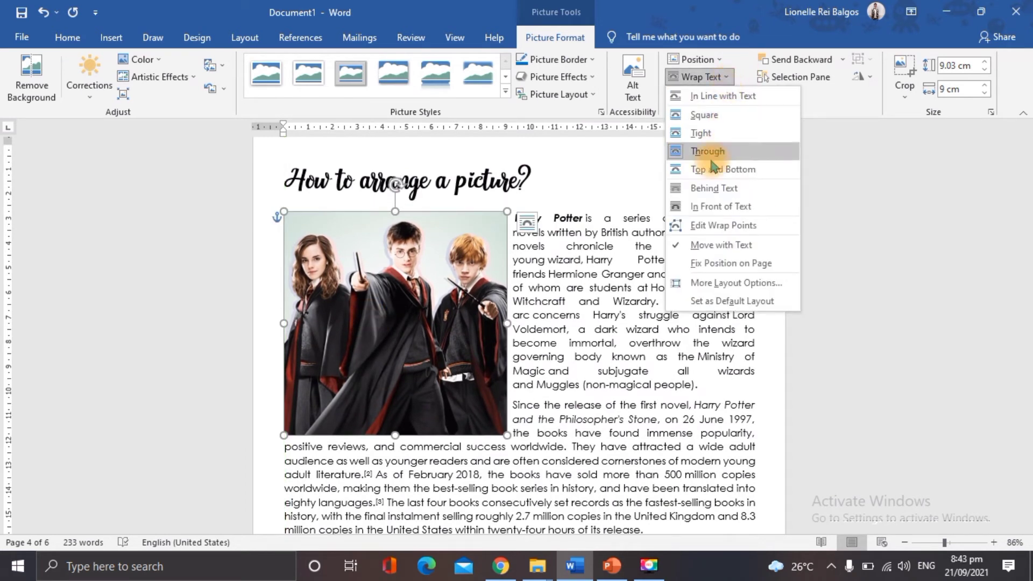
left_click(710, 188)
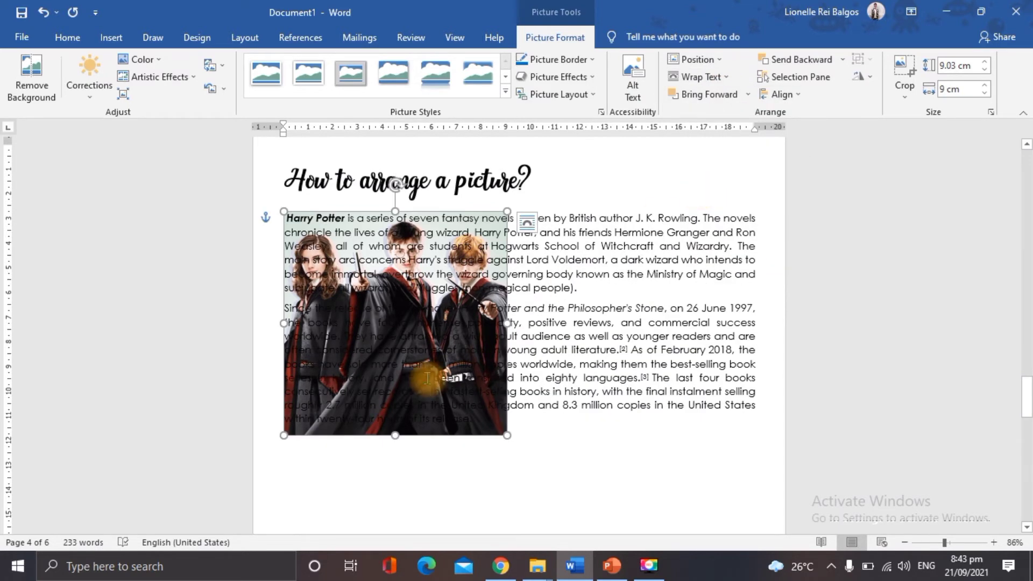
left_click(700, 77)
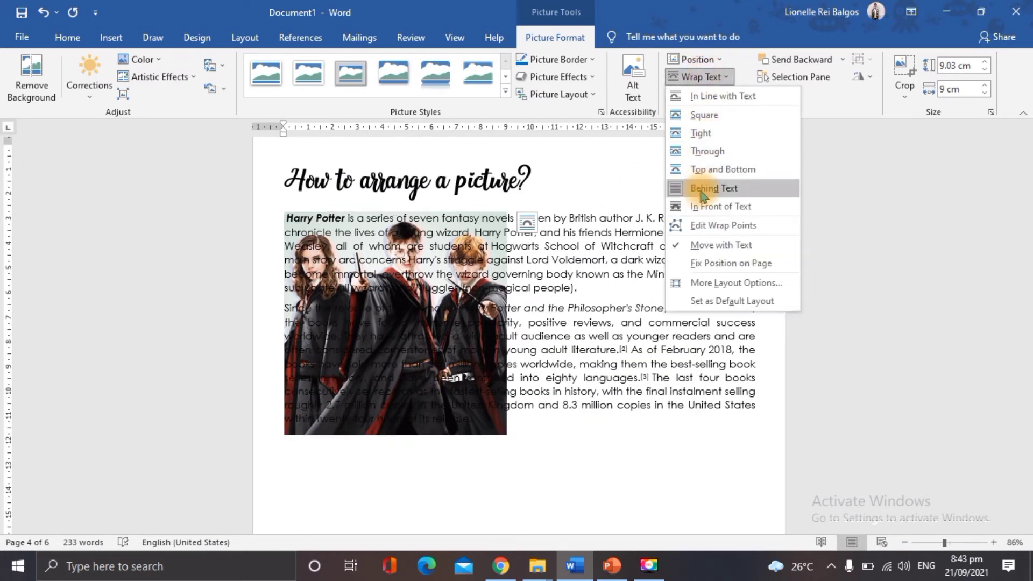
left_click(505, 324)
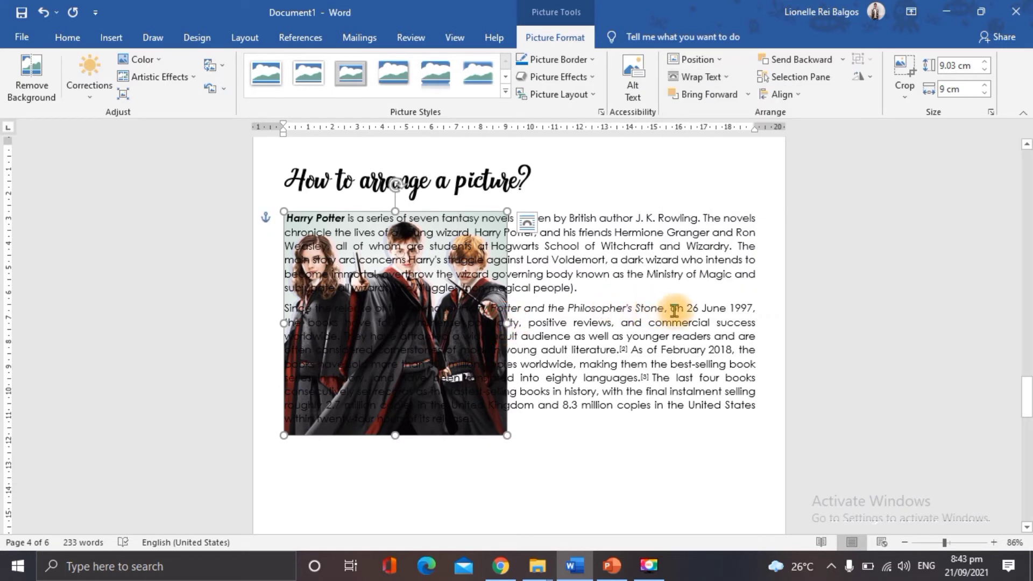
mouse_move(505, 324)
left_mouse_down()
mouse_move(756, 316)
mouse_move(522, 320)
left_mouse_up()
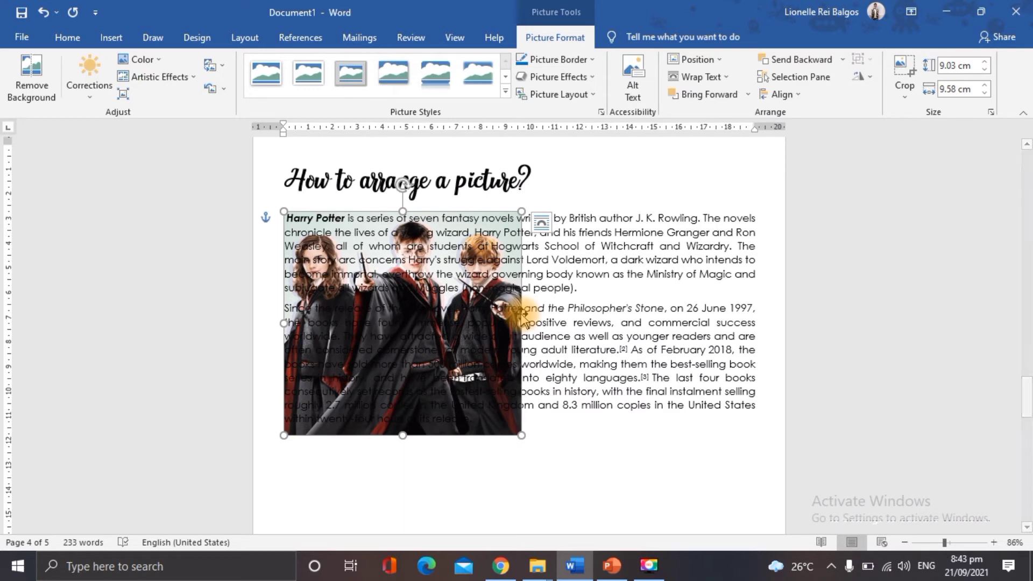
Set the picture's wrapping to In Front of Text and move it around over the paragraphs, returning it to the page margin
left_click(701, 77)
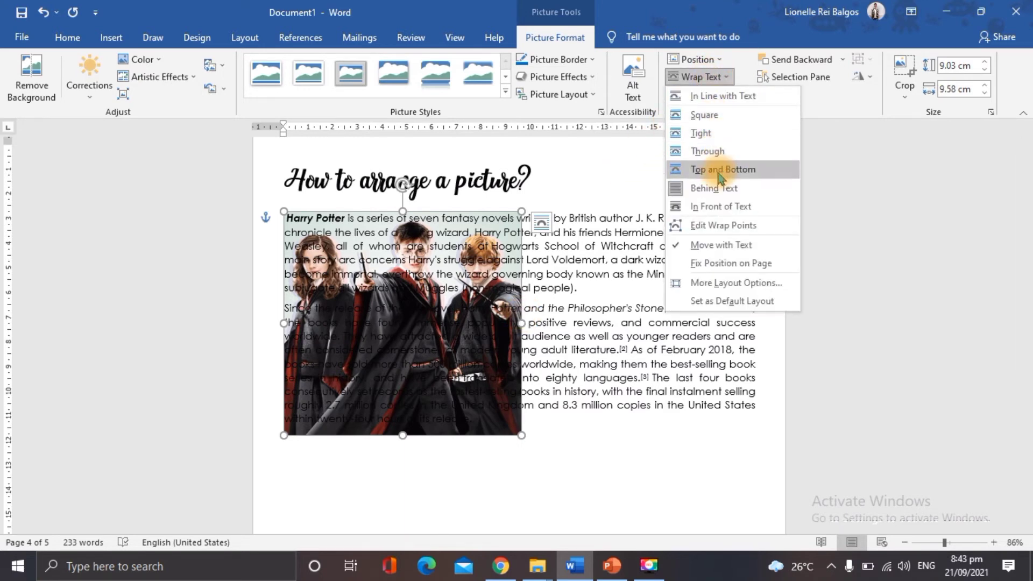
left_click(720, 206)
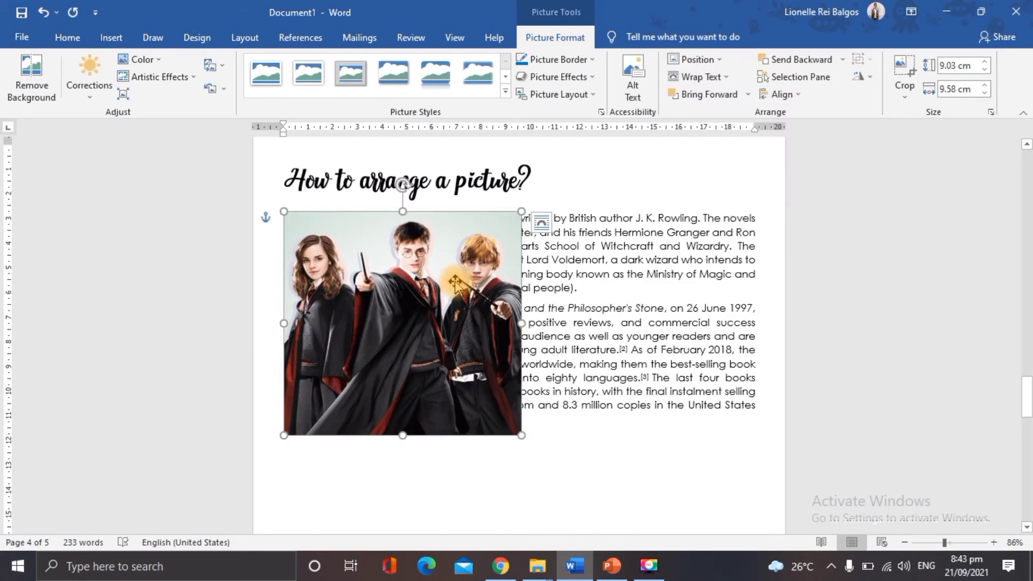
left_click_drag(457, 282, 512, 286)
left_click_drag(467, 291, 448, 283)
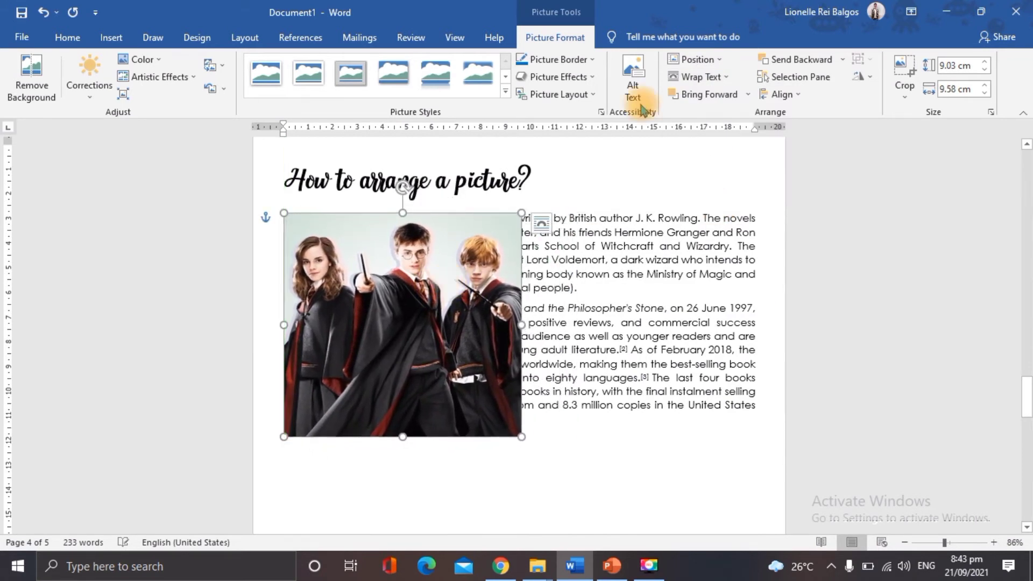
Set the Harry Potter picture's text wrapping to Through and enlarge it slightly to about 9.15 by 9.71 cm
left_click(699, 78)
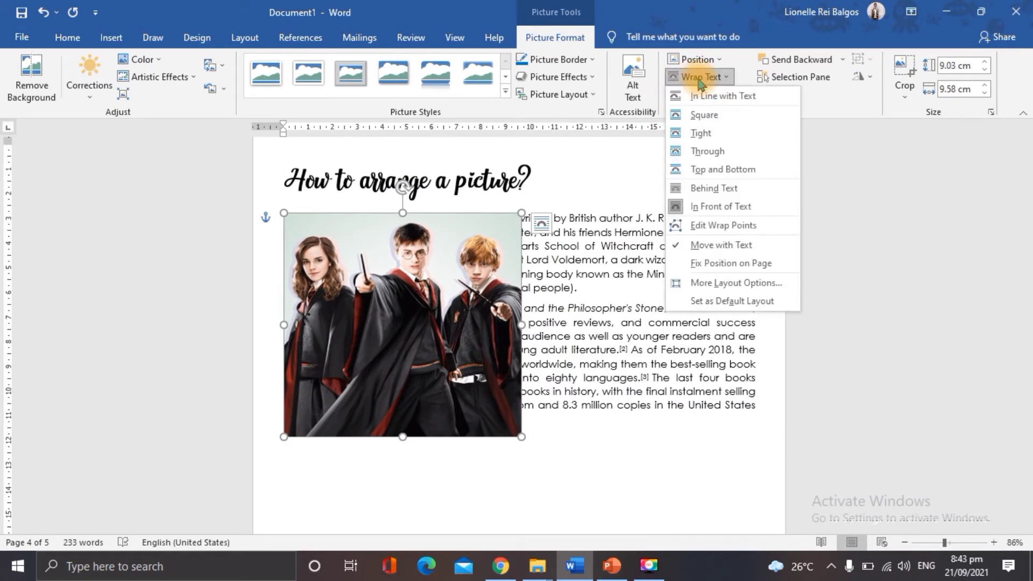
left_click(700, 150)
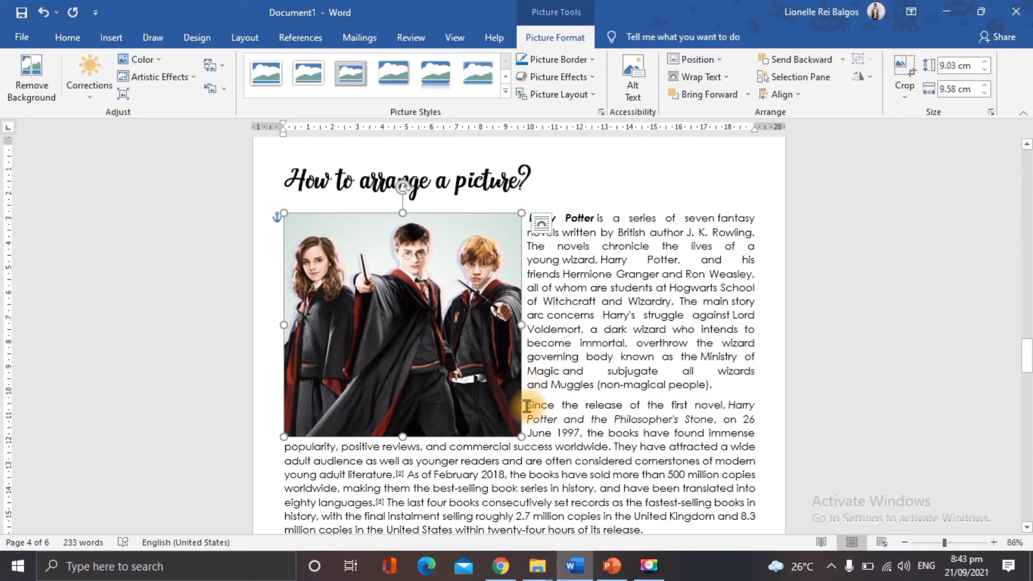
left_click_drag(521, 437, 524, 440)
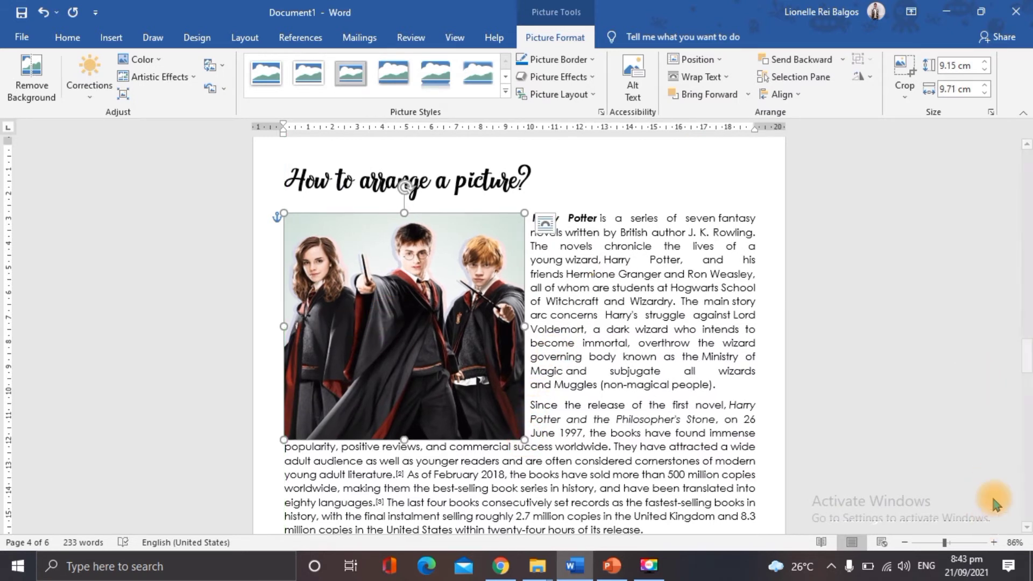
Recolor the picture under "How to modify a picture?" with the pale gray light variation and move it up behind the heading
left_click_drag(1027, 356, 1028, 419)
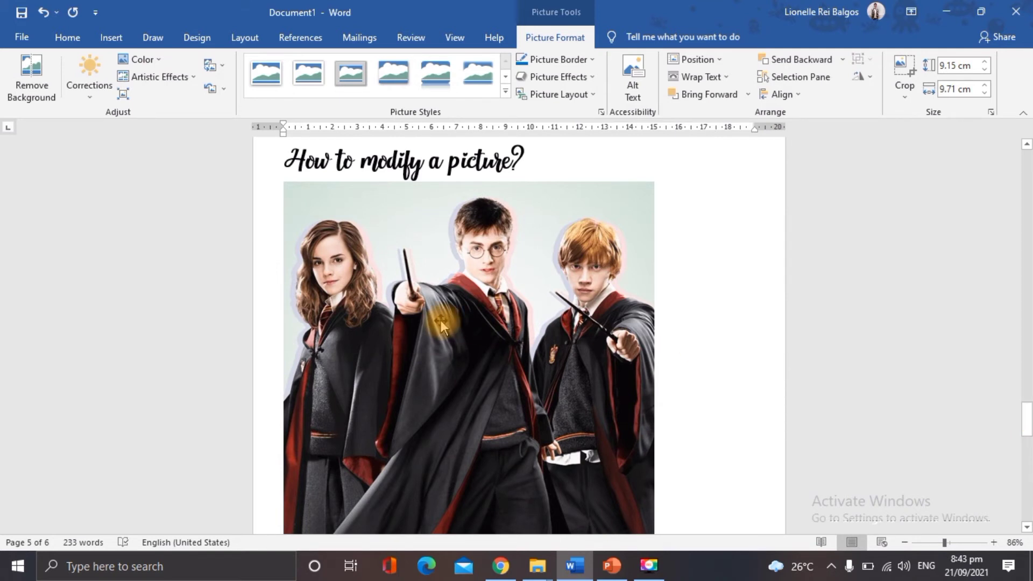
left_click(372, 225)
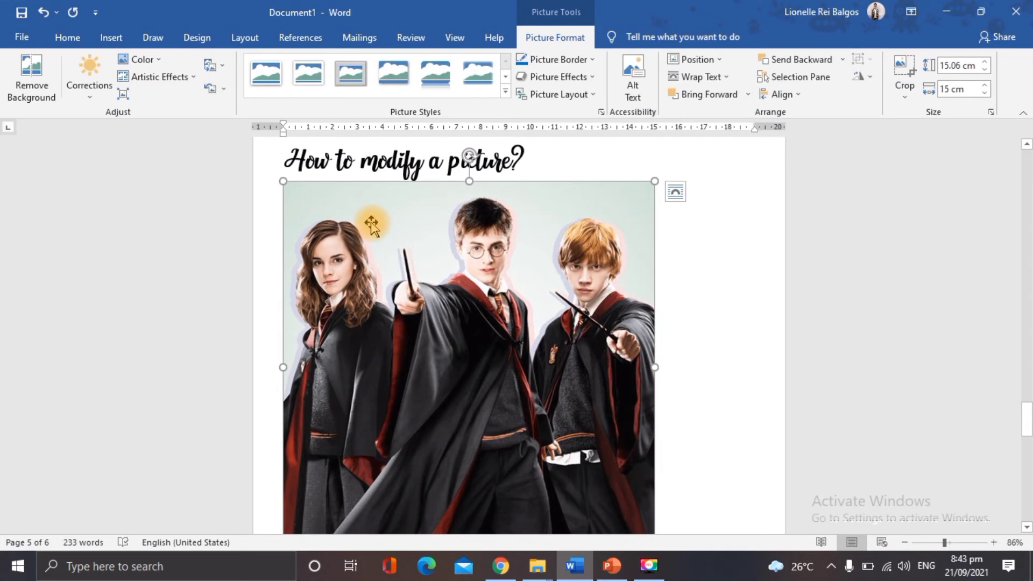
left_click(141, 59)
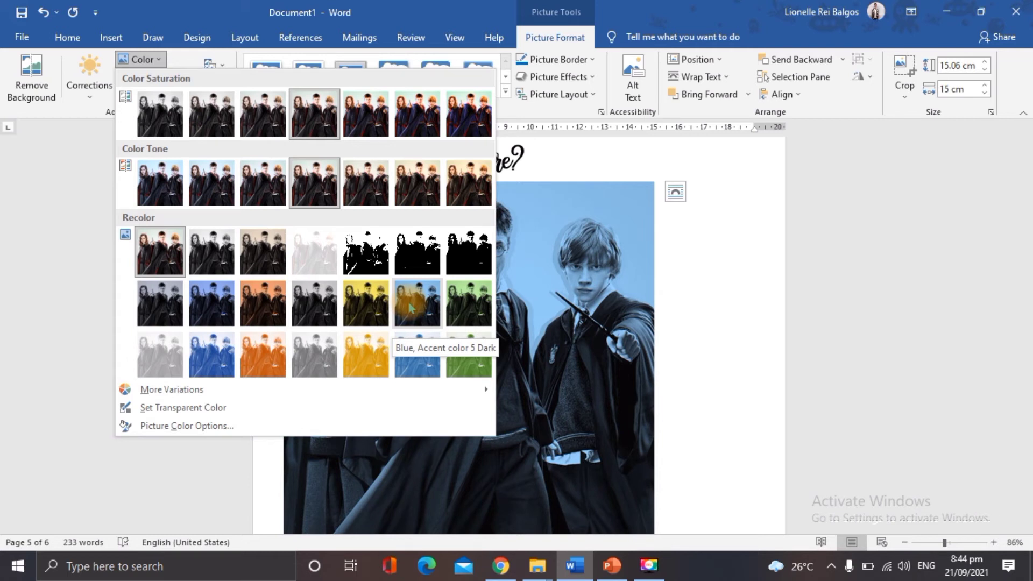
left_click(169, 355)
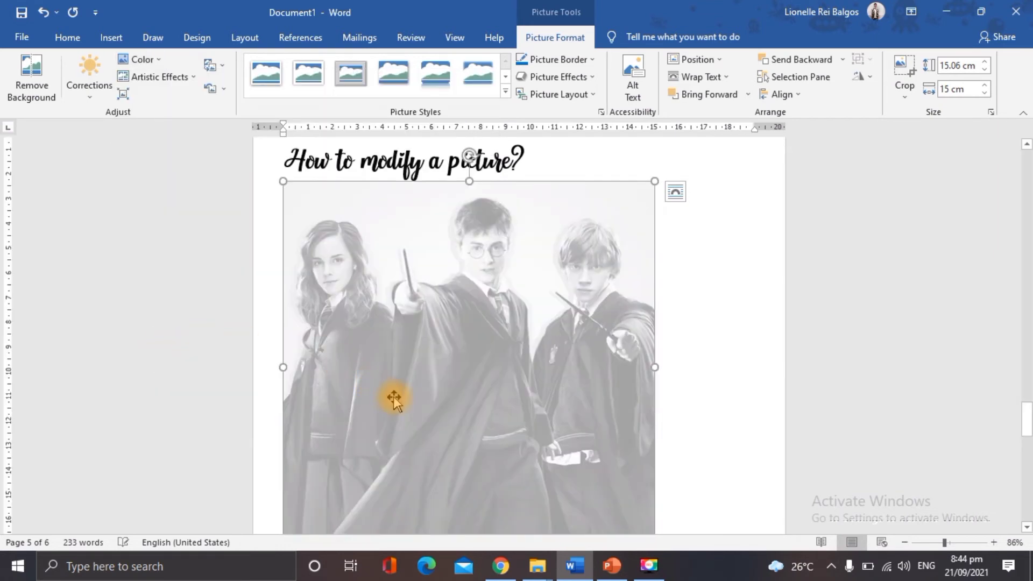
left_click_drag(395, 399, 392, 360)
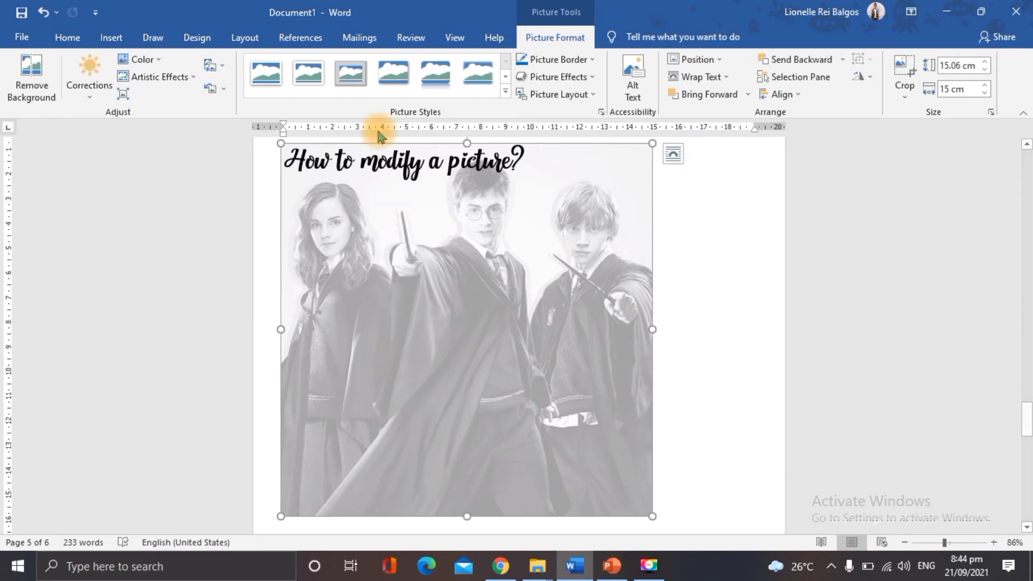
left_click(302, 162)
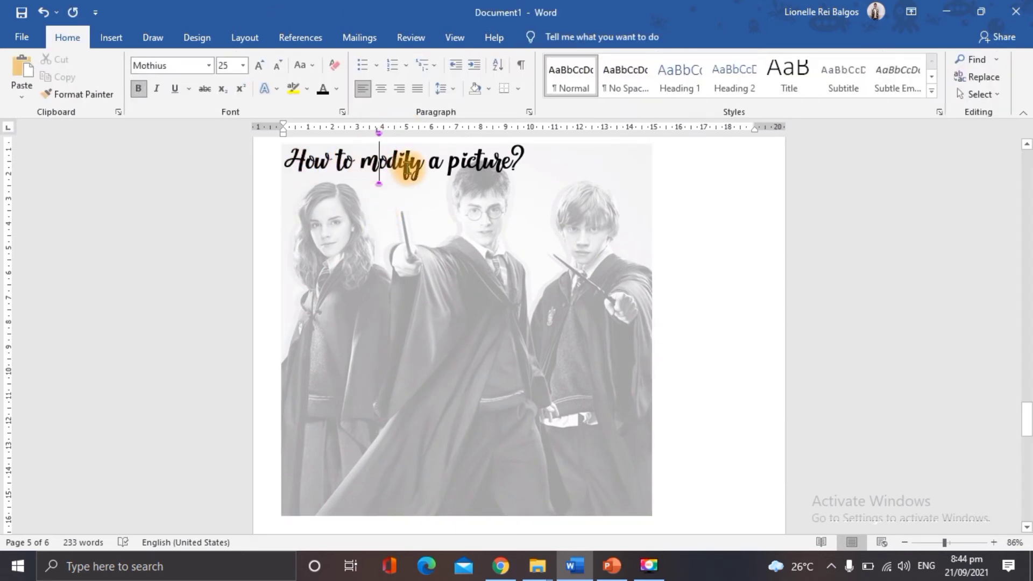
Restore the original colors of the picture behind the "How to modify a picture?" heading
left_click(414, 258)
left_click(534, 38)
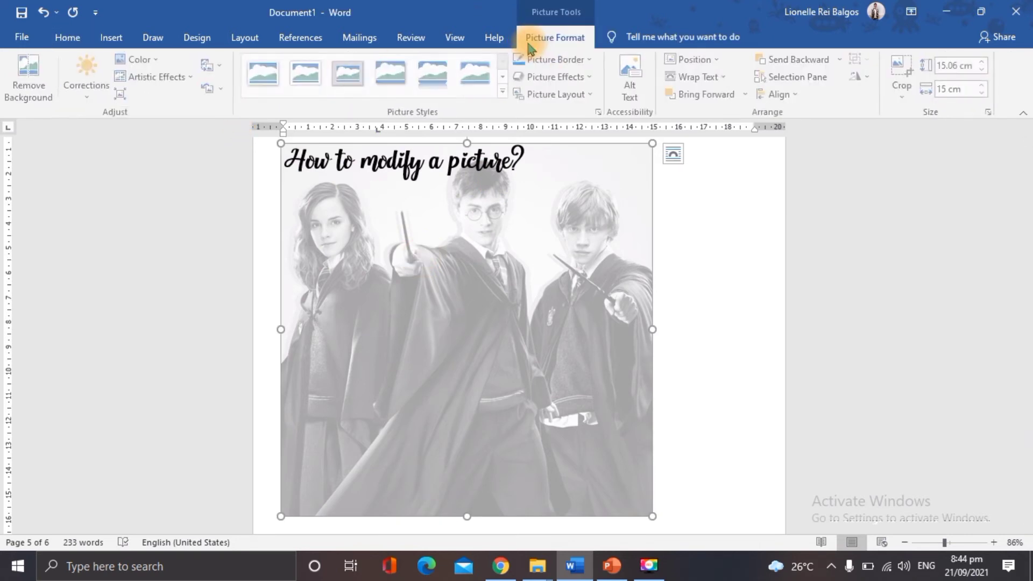
left_click(142, 61)
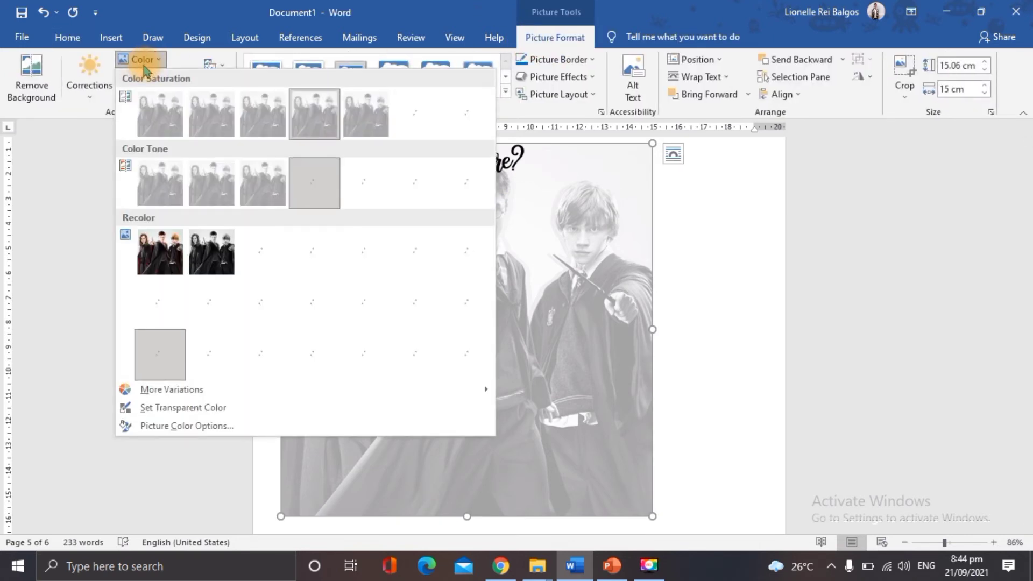
left_click(161, 265)
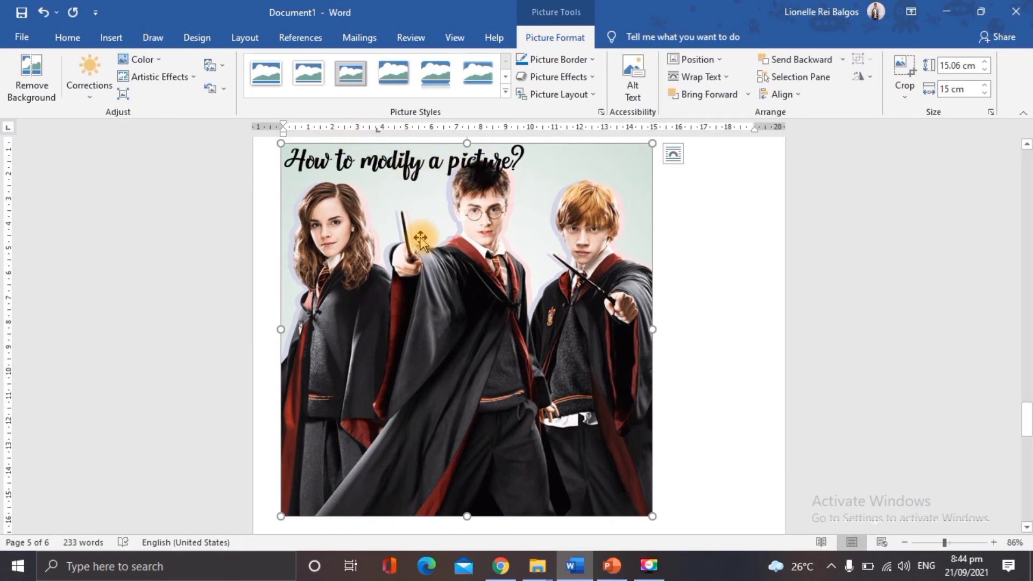
Apply the pale gray recolor again and remove it, returning the picture below its heading
left_click(152, 63)
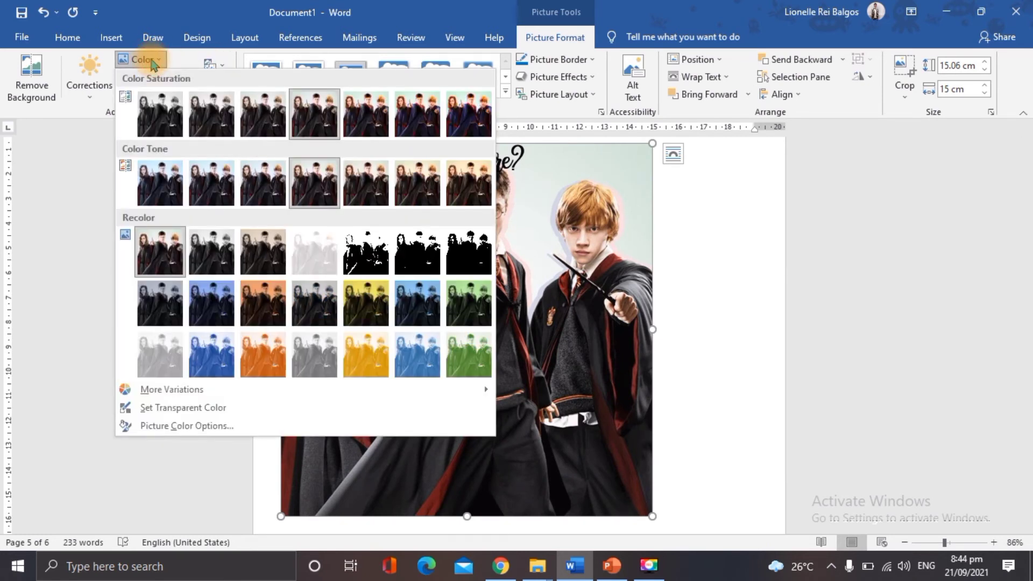
left_click(152, 367)
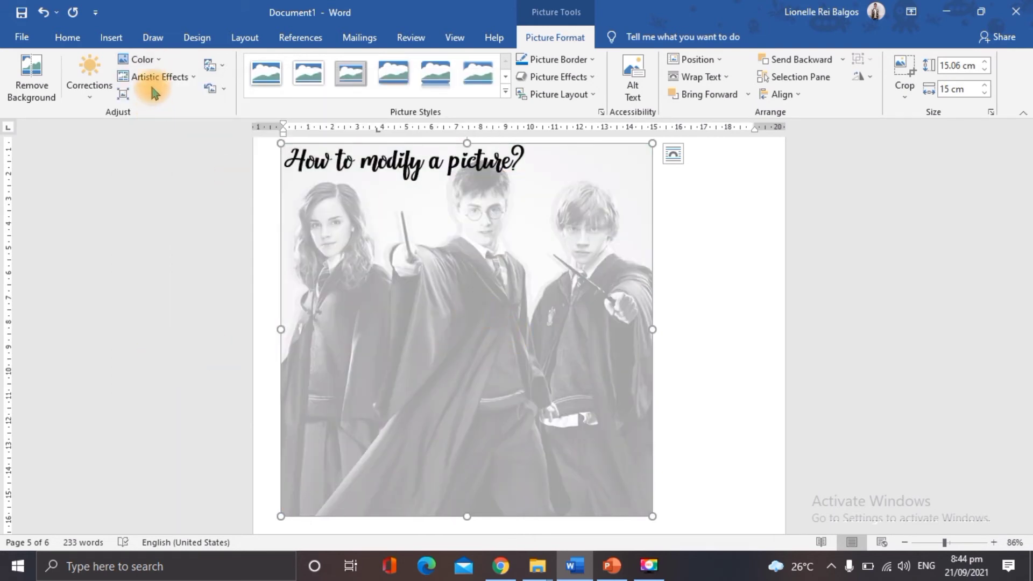
left_click(143, 59)
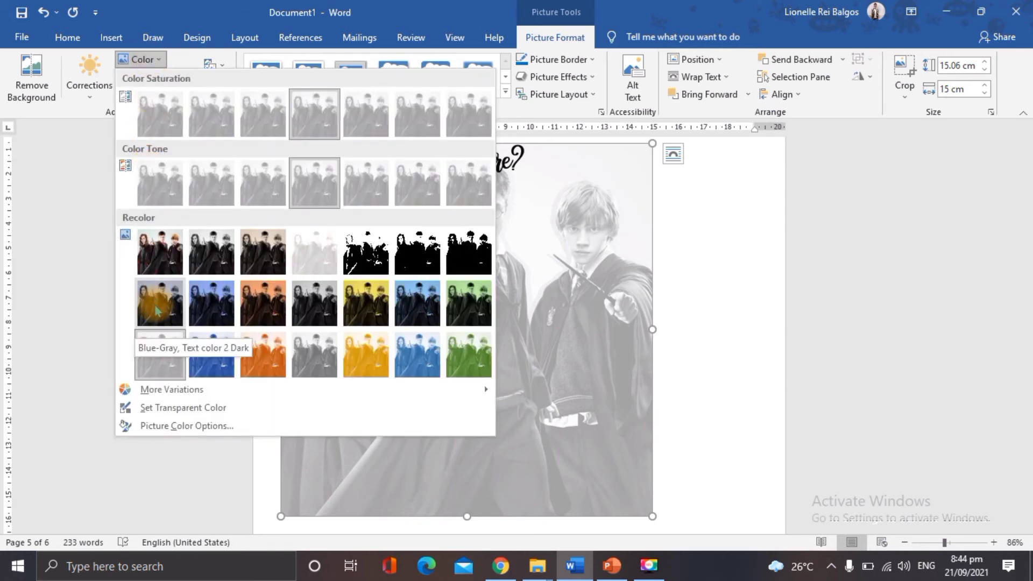
left_click(146, 261)
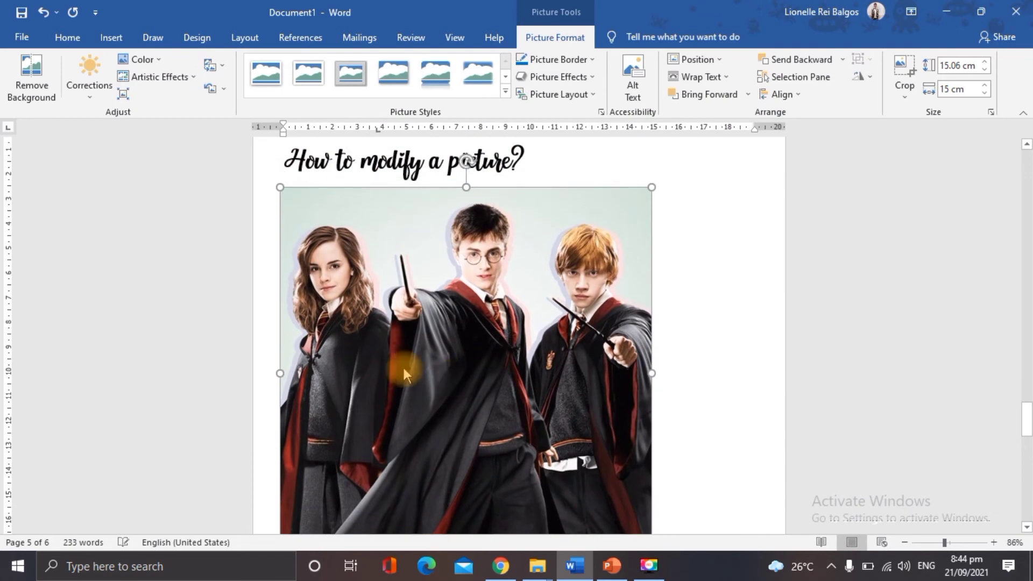
Preview the brightness, contrast and sharpness corrections and the artistic effects on the picture, leaving it without an artistic effect
left_click(89, 94)
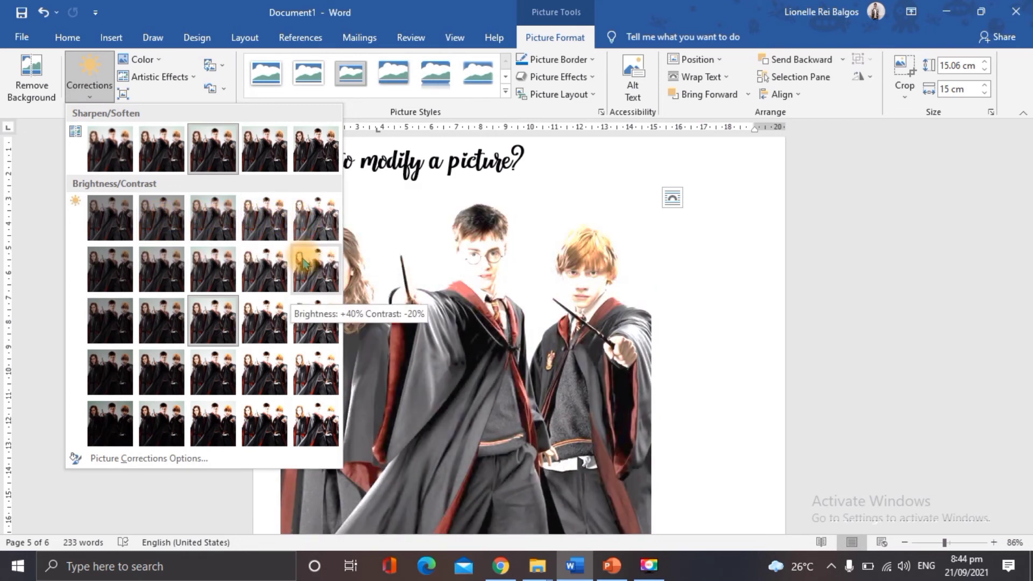
left_click(296, 164)
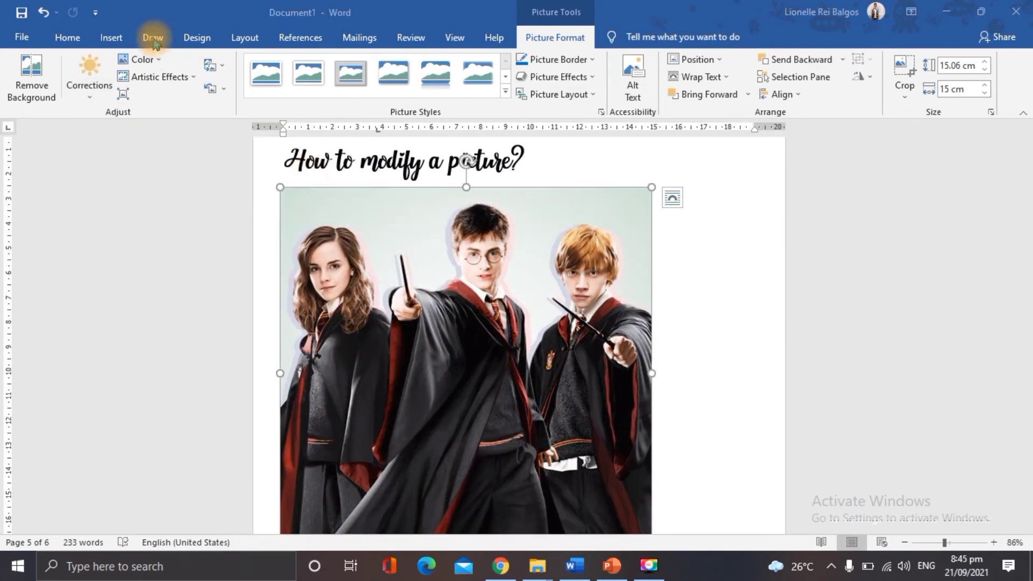
left_click(190, 78)
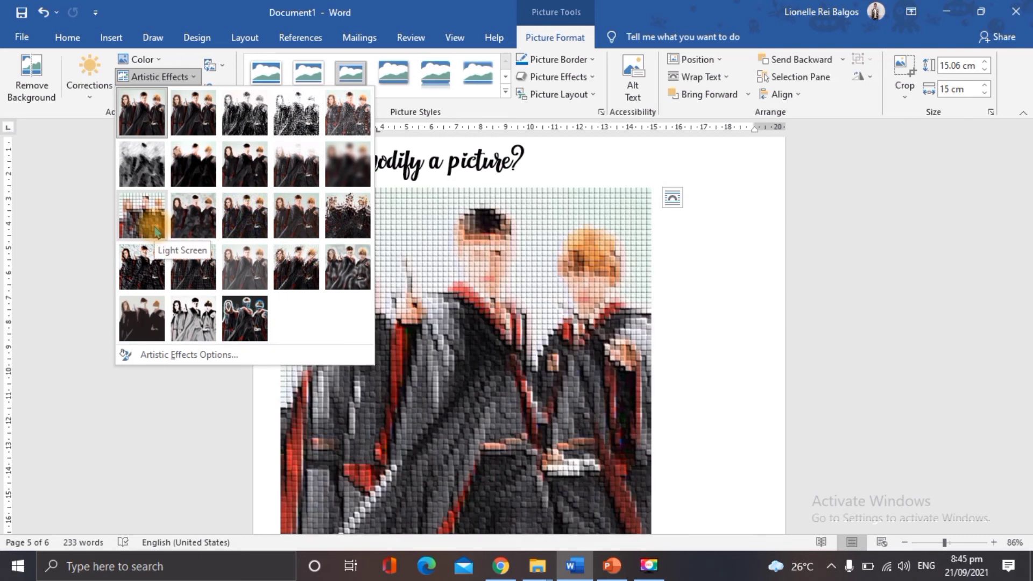
left_click(147, 112)
Preview the full range of picture styles on the picture under "How to apply picture style?" without applying one
left_click_drag(1028, 420, 1028, 474)
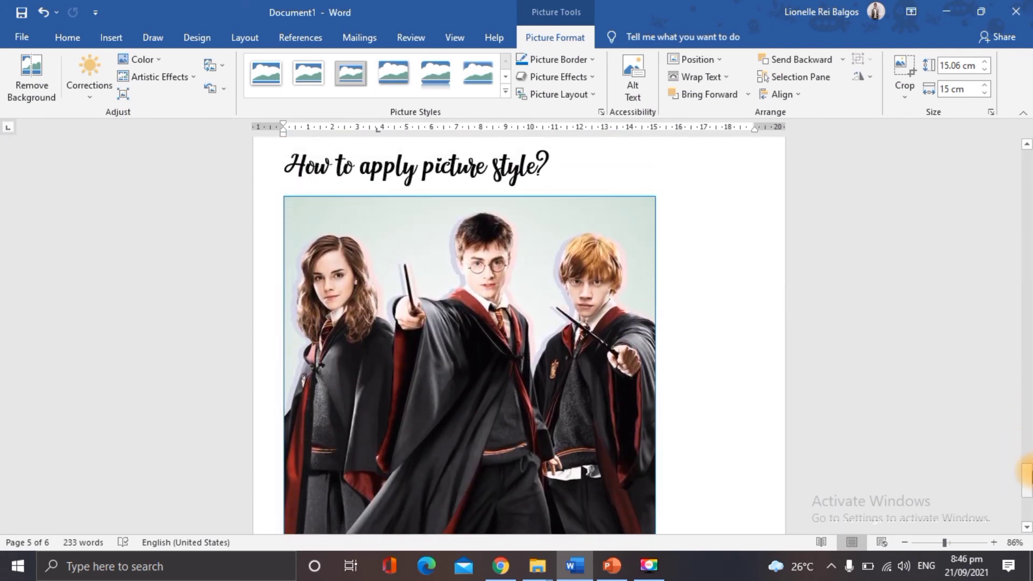
left_click(448, 321)
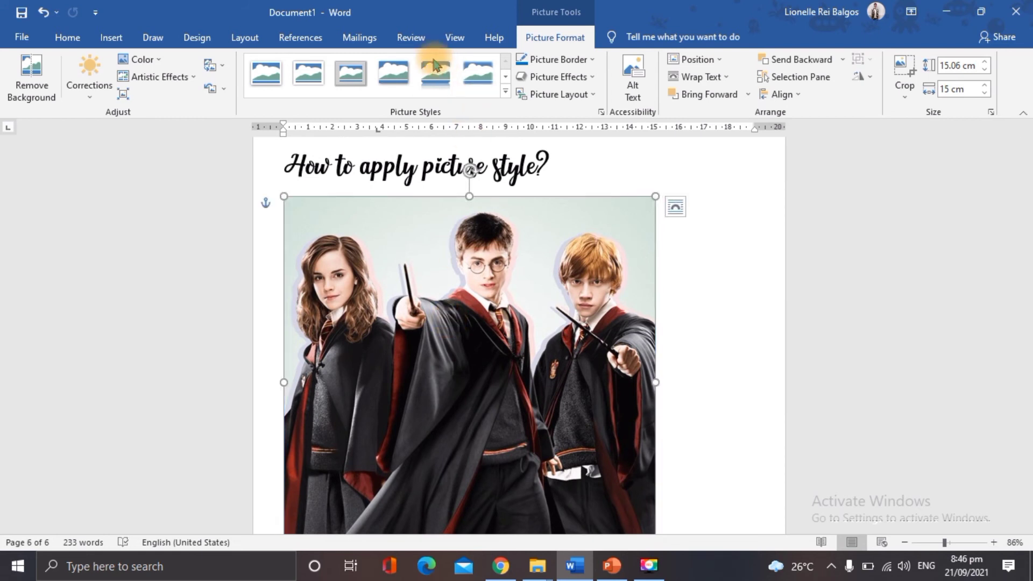
left_click(505, 91)
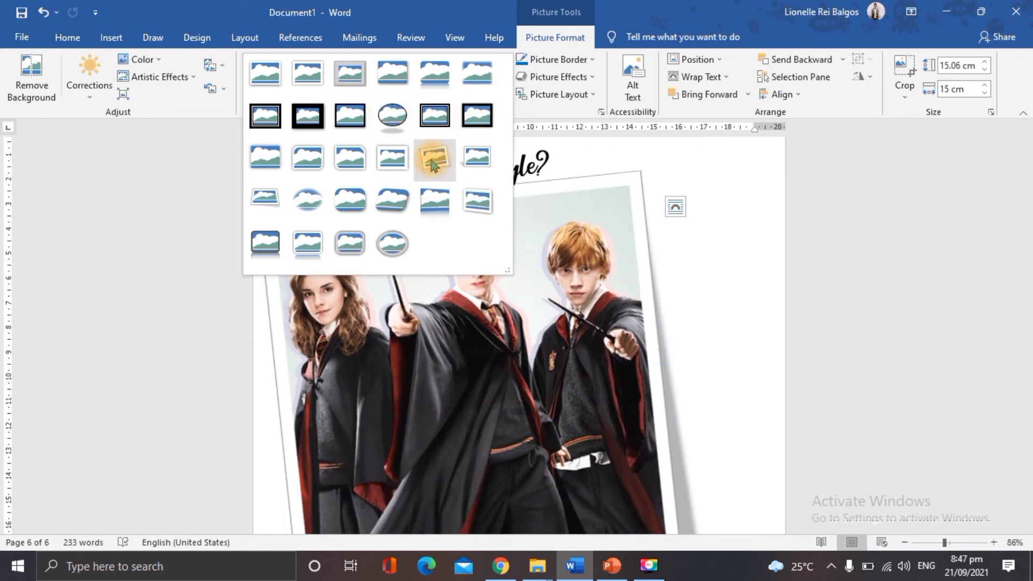
left_click(686, 247)
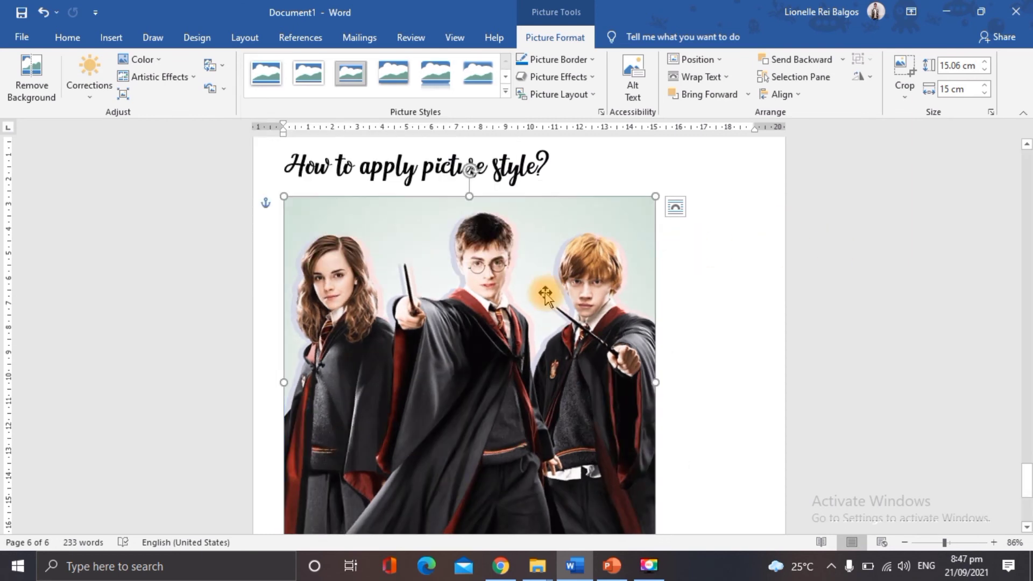
Give the picture under "How to apply picture style?" an orange border with a weight of 4½ pt
left_click(561, 62)
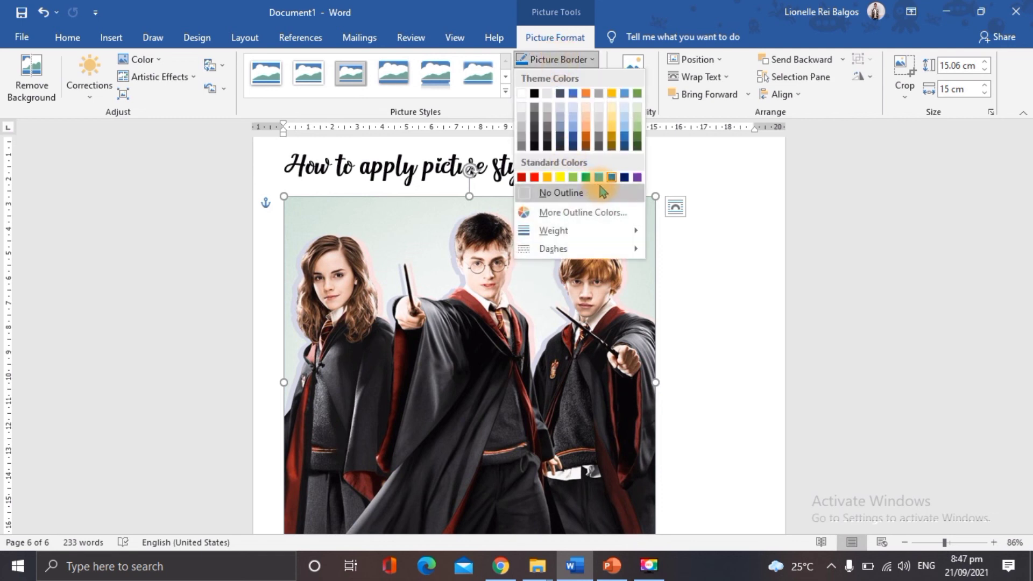
left_click(549, 178)
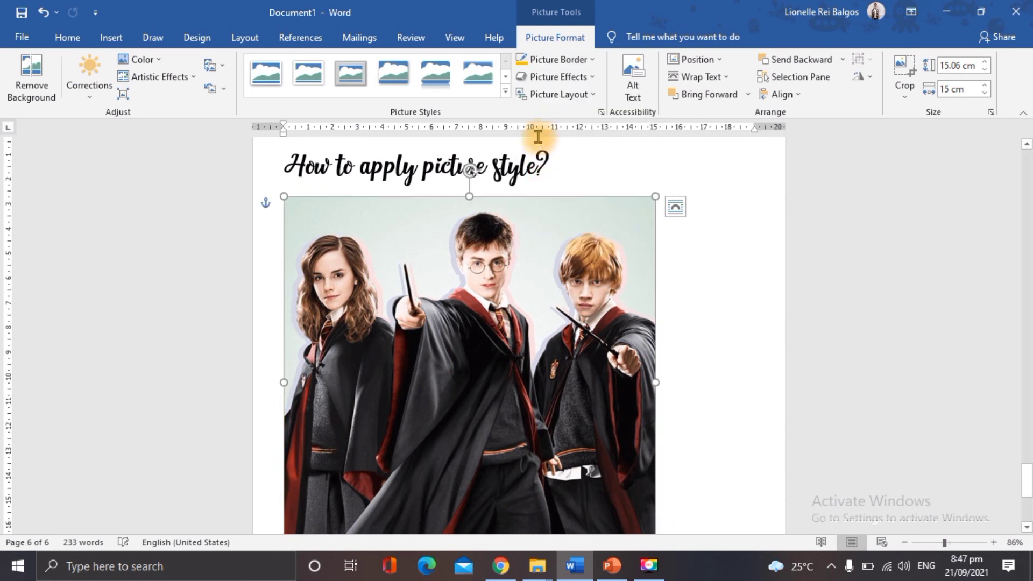
left_click(548, 78)
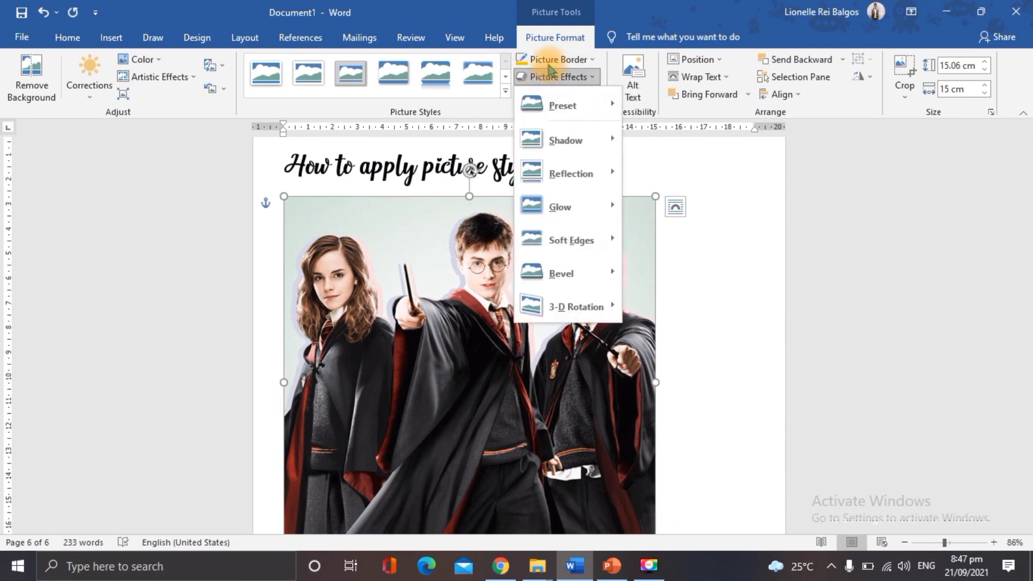
left_click(549, 61)
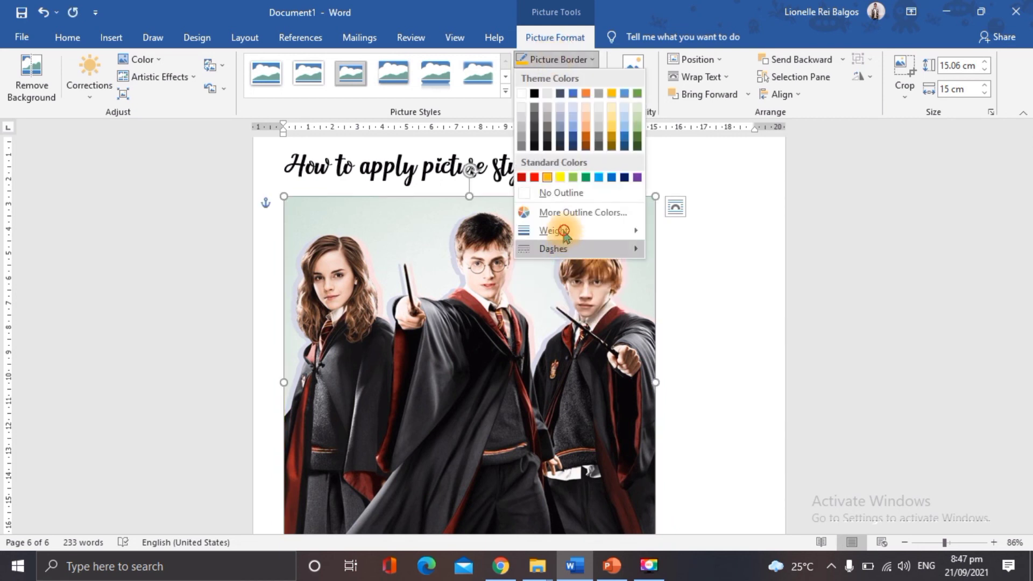
mouse_move(565, 234)
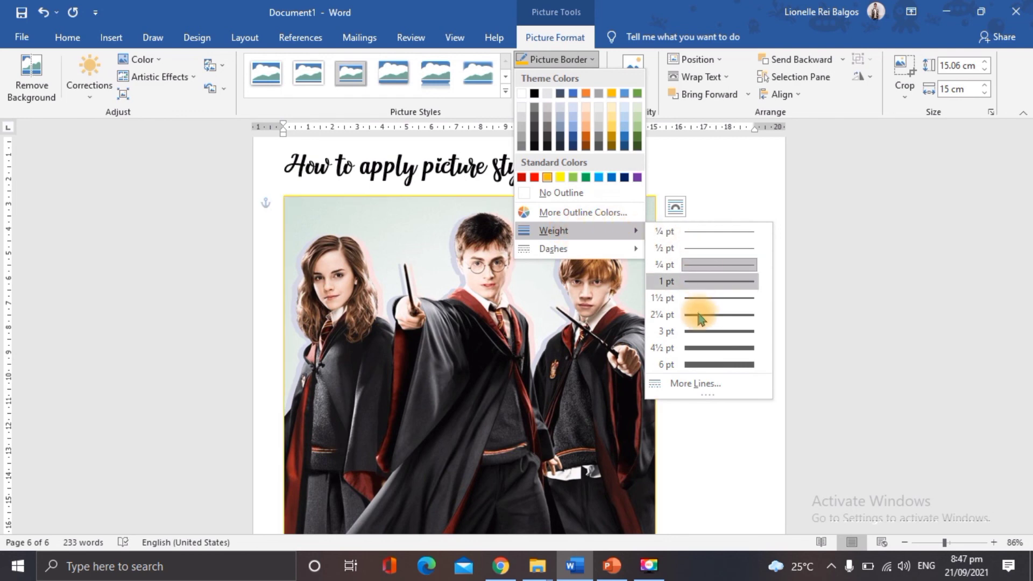
left_click(700, 348)
left_click(710, 351)
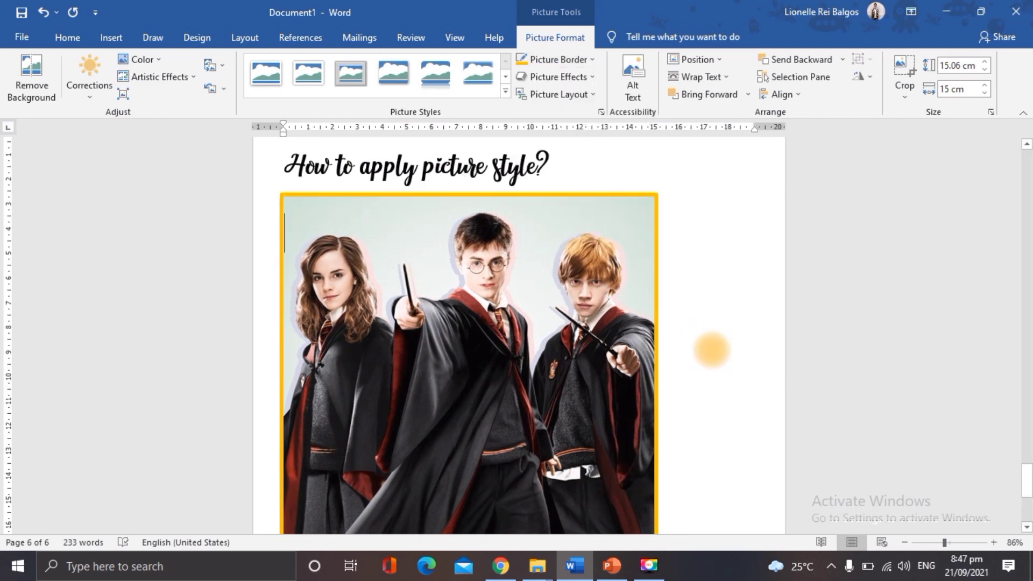